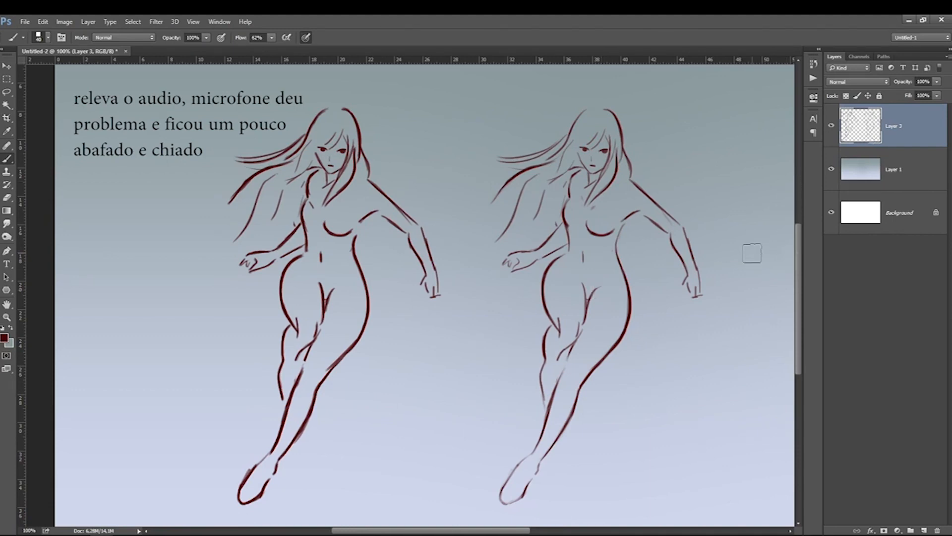
Step: Circle the figure on the left in red on a new layer and undo the stroke
key("ctrl+shift+alt+n")
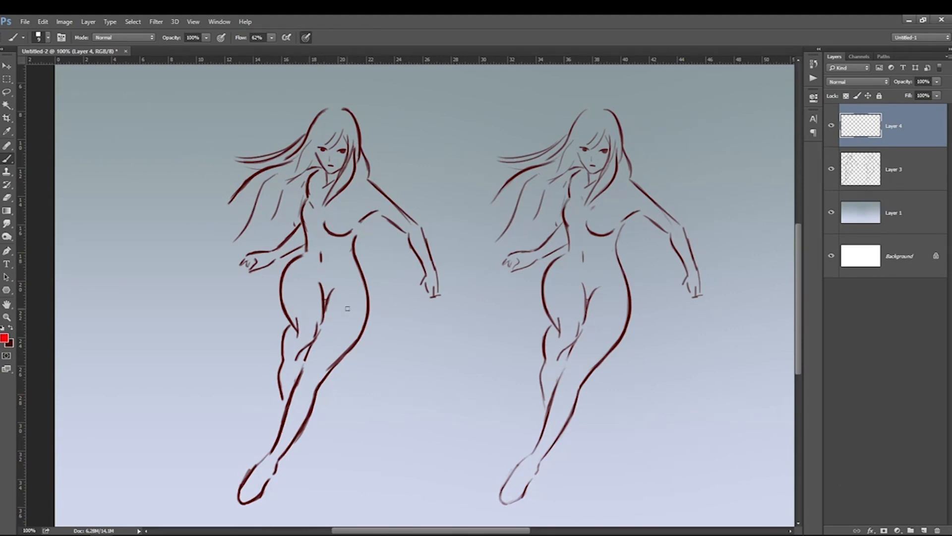
mouse_move(466, 243)
left_mouse_down()
mouse_move(186, 270)
mouse_move(369, 473)
mouse_move(463, 297)
left_mouse_up()
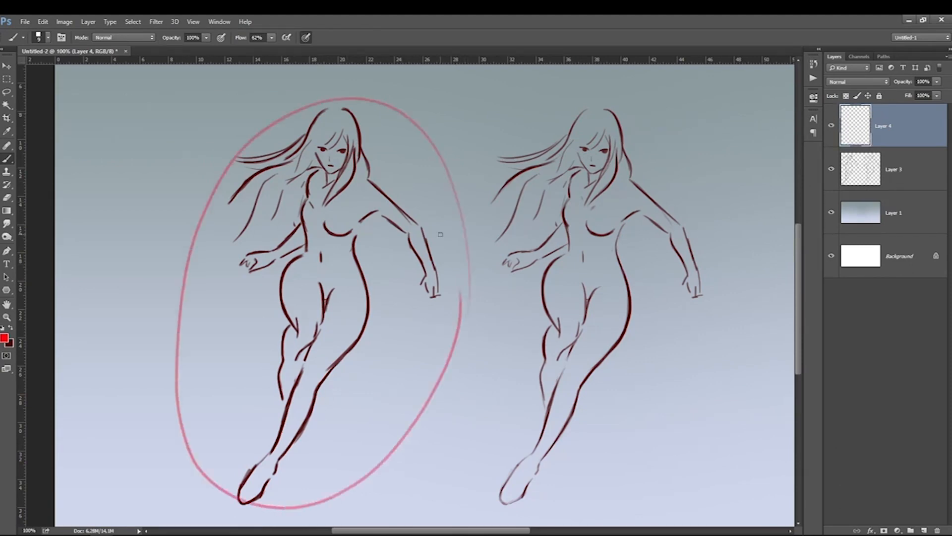
key("ctrl+z")
Step: Outline the figure on the right with red strokes, undo them, and reselect the sketch layer, Layer 3
mouse_move(471, 472)
left_mouse_down()
mouse_move(731, 300)
mouse_move(495, 342)
left_mouse_up()
left_click_drag(636, 231, 590, 457)
left_click_drag(506, 428, 500, 277)
key("ctrl+alt+z")
key("ctrl+alt+z")
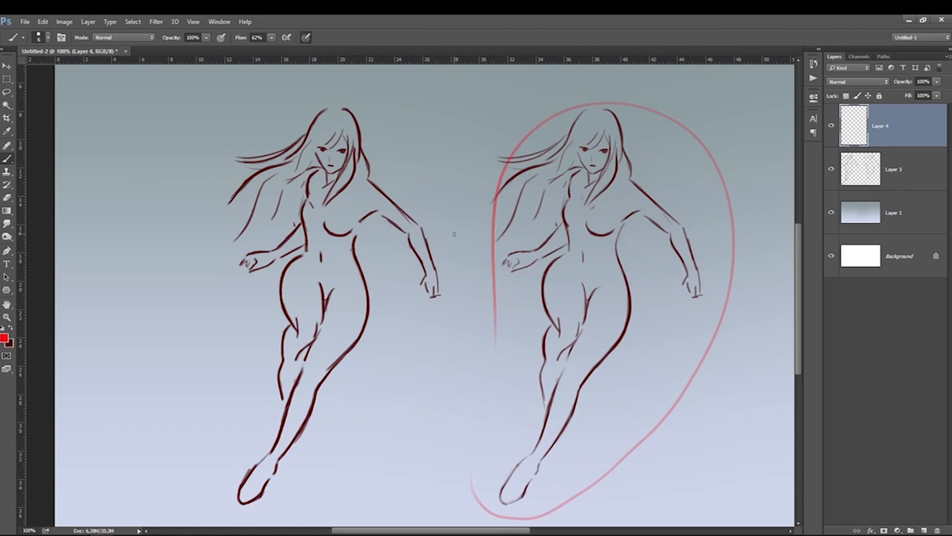
key("ctrl+alt+z")
left_click(457, 234, "ctrl")
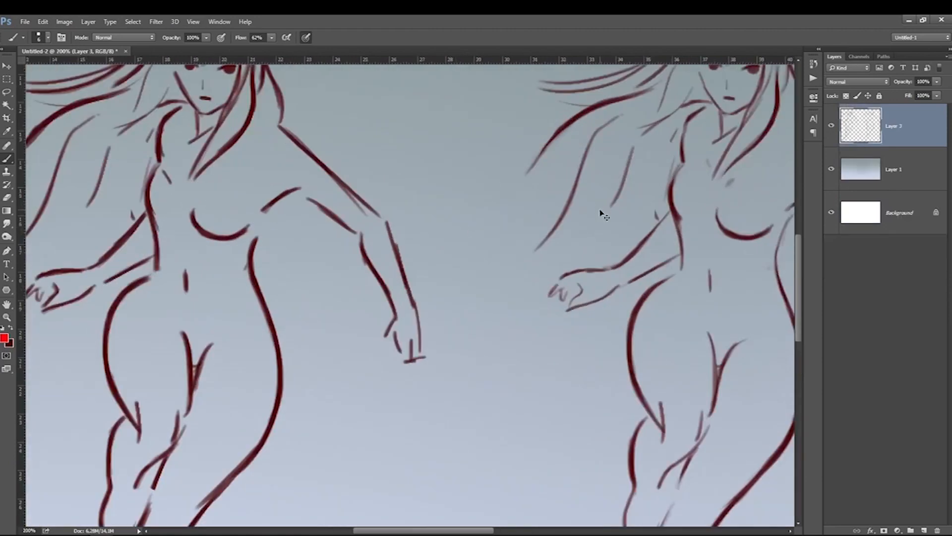
Step: Swap the foreground colour from red to dark red for the Brush
key("ctrl+minus")
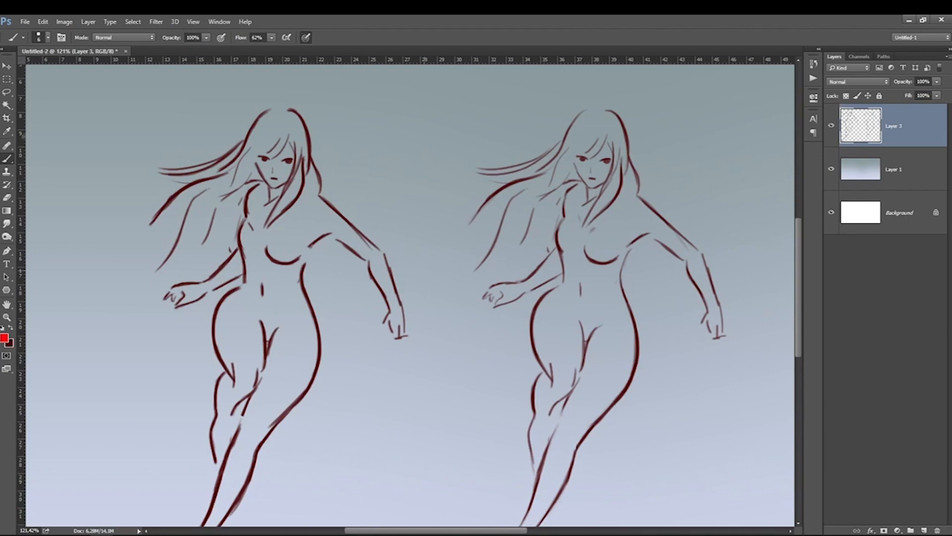
left_click(10, 328)
scroll(437, 522, "right", 2)
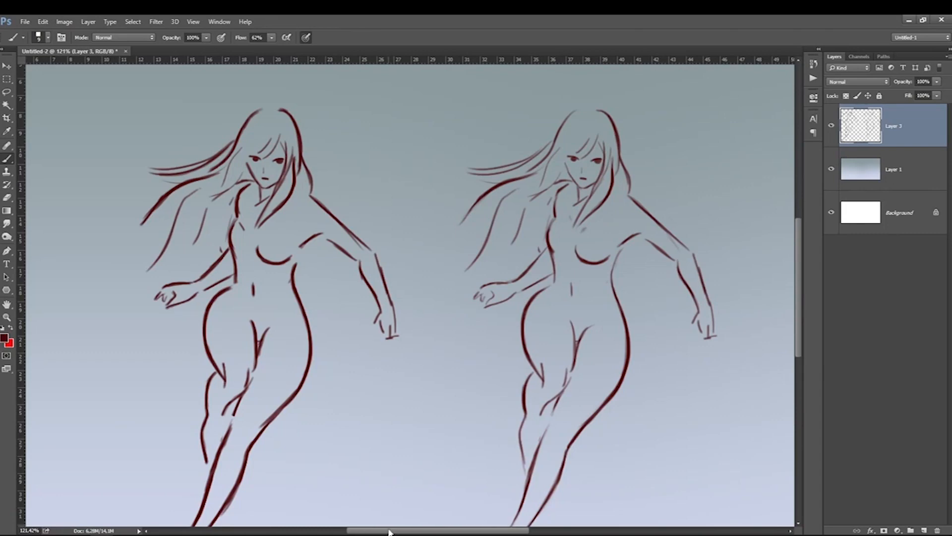
scroll(389, 525, "left", 5)
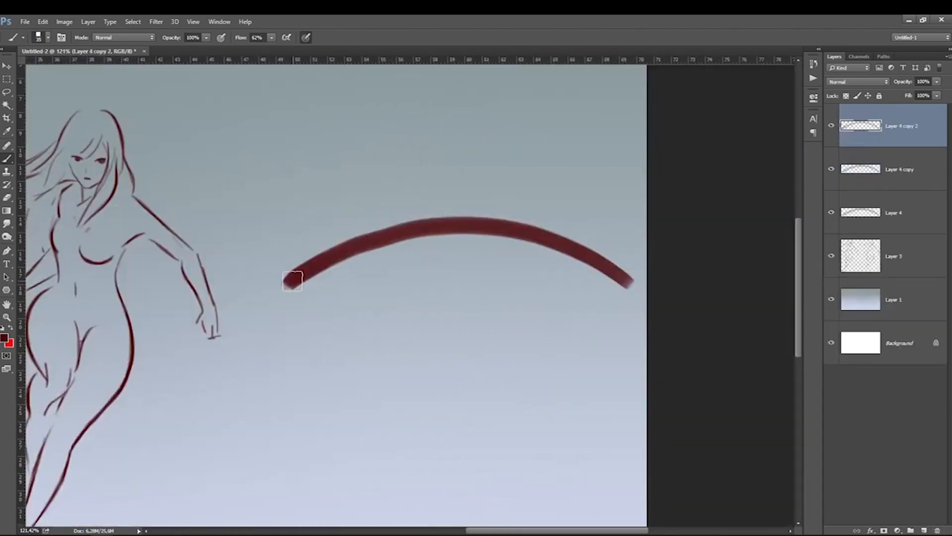
Step: Try extra strokes along and above the thick dark red arc beside the figures, and undo them
mouse_move(298, 276)
left_mouse_down()
mouse_move(348, 252)
mouse_move(456, 228)
mouse_move(649, 270)
left_mouse_up()
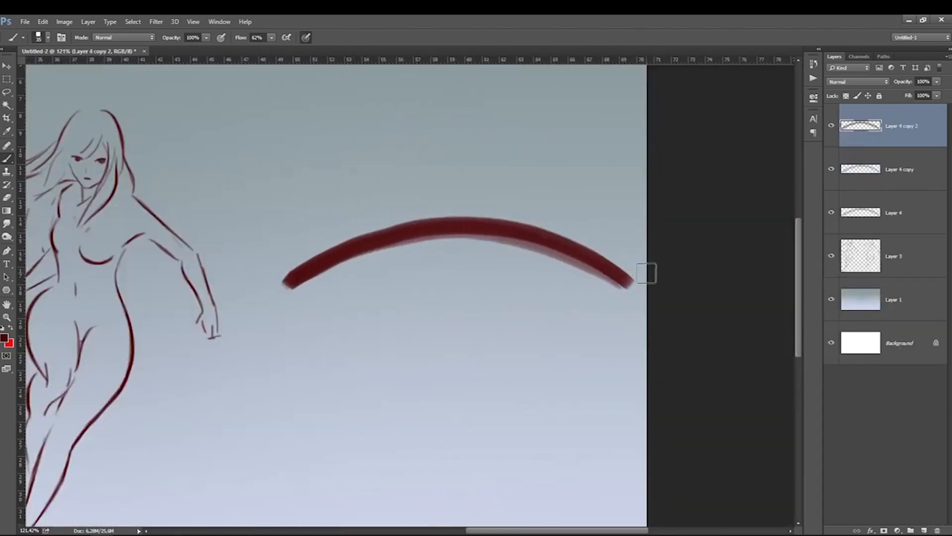
mouse_move(288, 278)
left_mouse_down()
mouse_move(336, 255)
mouse_move(447, 229)
mouse_move(570, 248)
mouse_move(623, 278)
mouse_move(538, 240)
mouse_move(502, 236)
left_mouse_up()
key("ctrl+z")
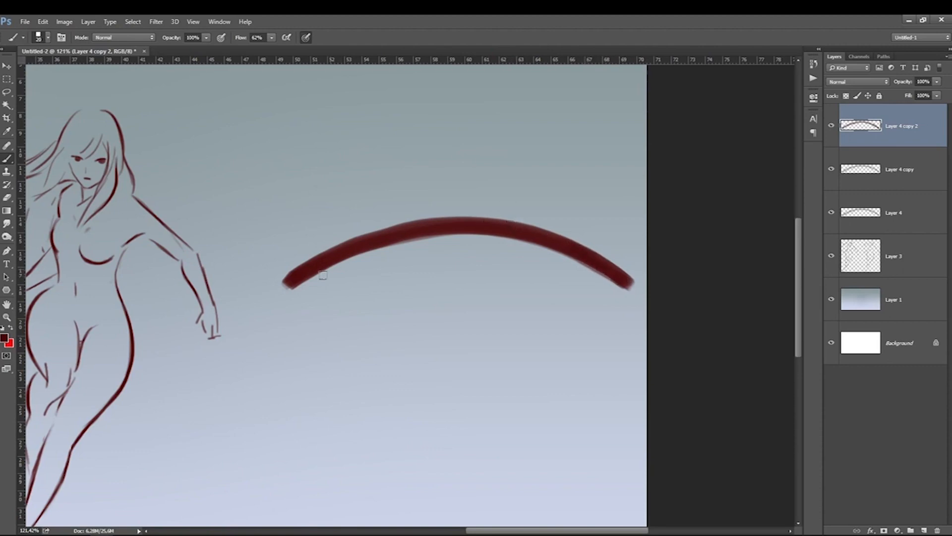
mouse_move(286, 243)
left_mouse_down()
mouse_move(397, 172)
mouse_move(585, 206)
left_mouse_up()
key("ctrl+z")
Step: Draw a second dark red arc with tapering ends directly beneath the thick uniform arc
key("bracketright")
key("bracketright")
key("bracketright")
left_click_drag(296, 337, 617, 337)
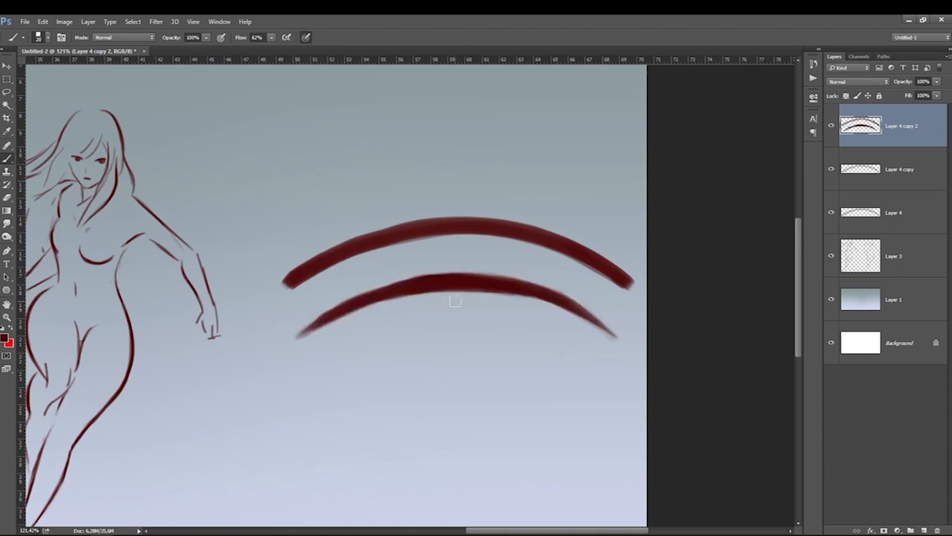
Step: Refine both ends of the lower arc into smooth tapered points with a smaller brush
key("bracketleft")
key("bracketleft")
left_click_drag(581, 312, 617, 337)
key("bracketleft")
left_click_drag(566, 298, 624, 341)
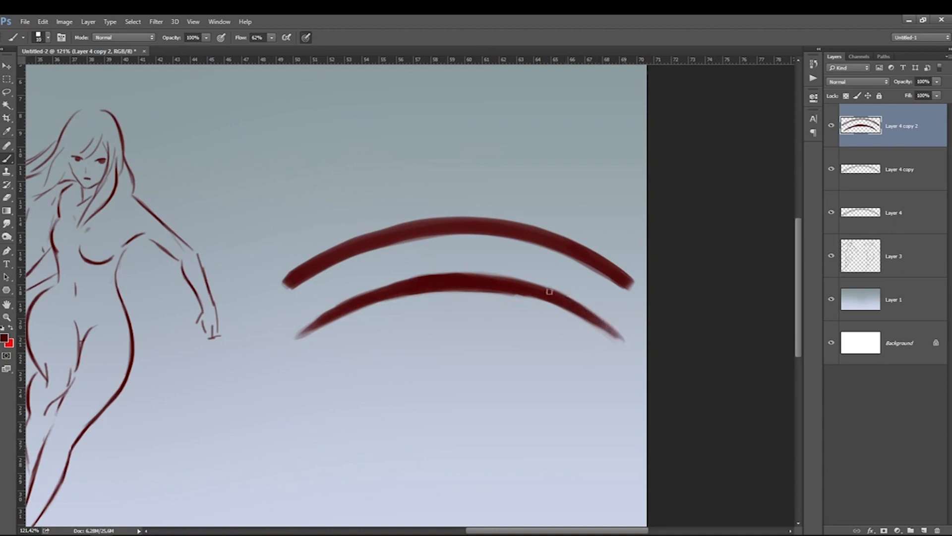
left_click_drag(407, 289, 371, 290)
left_click_drag(419, 283, 295, 340)
Step: Lengthen the right tip of the lower arc using a finer brush
key("bracketleft")
key("bracketleft")
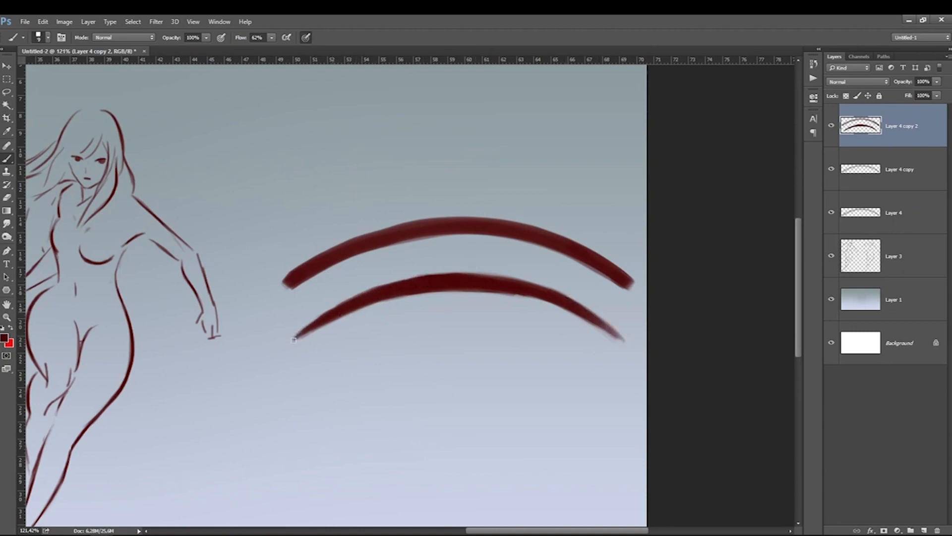
left_click_drag(582, 313, 636, 356)
Step: Try a wide curved stroke crossing both arcs with an enlarged brush, and undo it
key("bracketright")
key("bracketright")
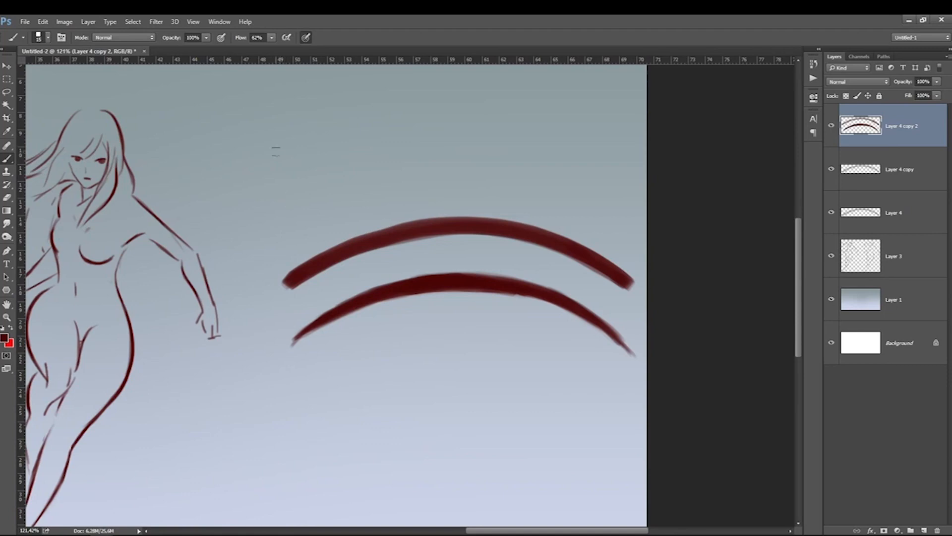
key("bracketright")
left_click(12, 195)
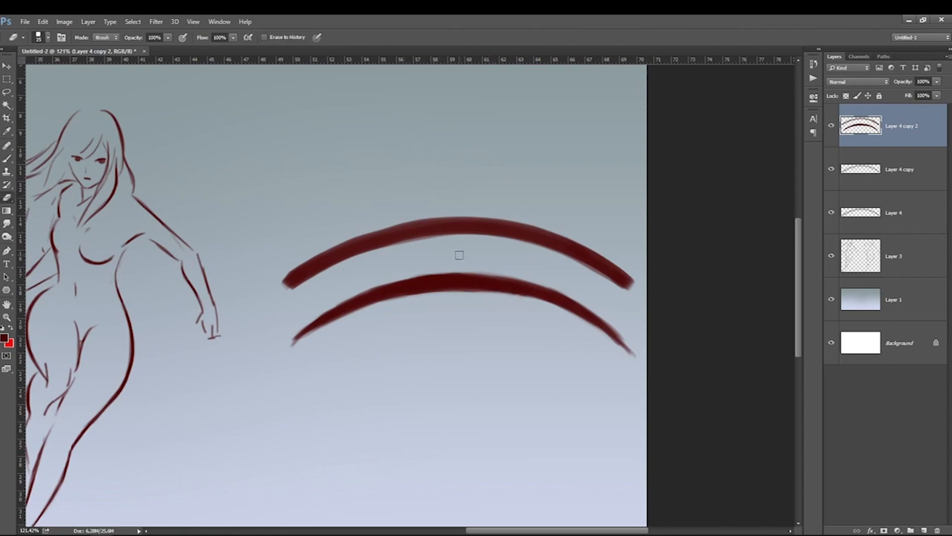
key("b")
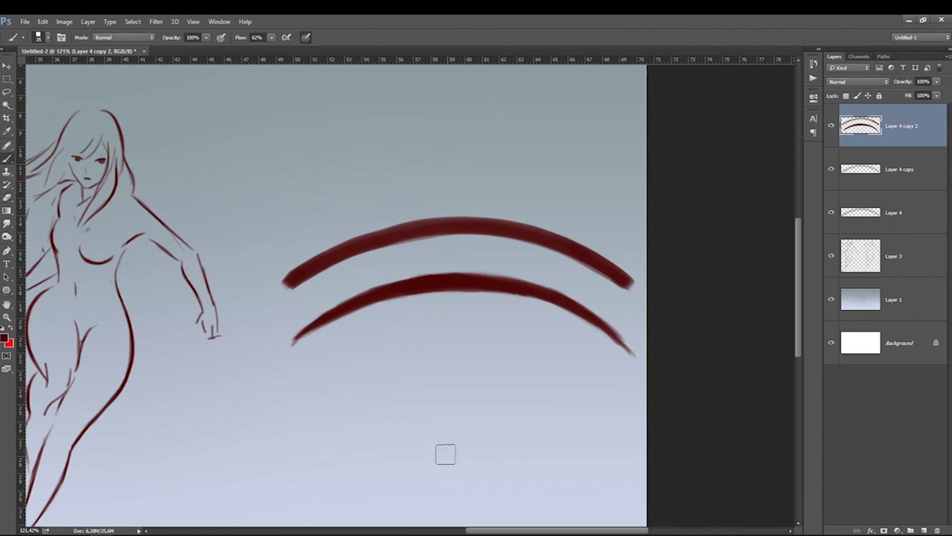
mouse_move(396, 490)
left_mouse_down()
mouse_move(420, 469)
mouse_move(287, 203)
left_mouse_up()
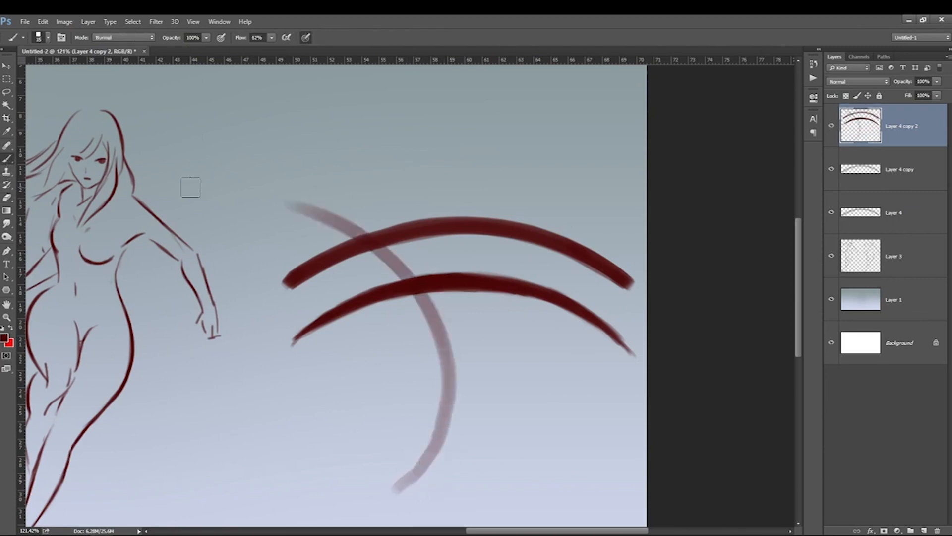
key("ctrl+z")
Step: Paint two wide, faint curved strokes between the right figure and the two arcs
mouse_move(255, 458)
left_mouse_down()
mouse_move(209, 200)
mouse_move(133, 141)
left_mouse_up()
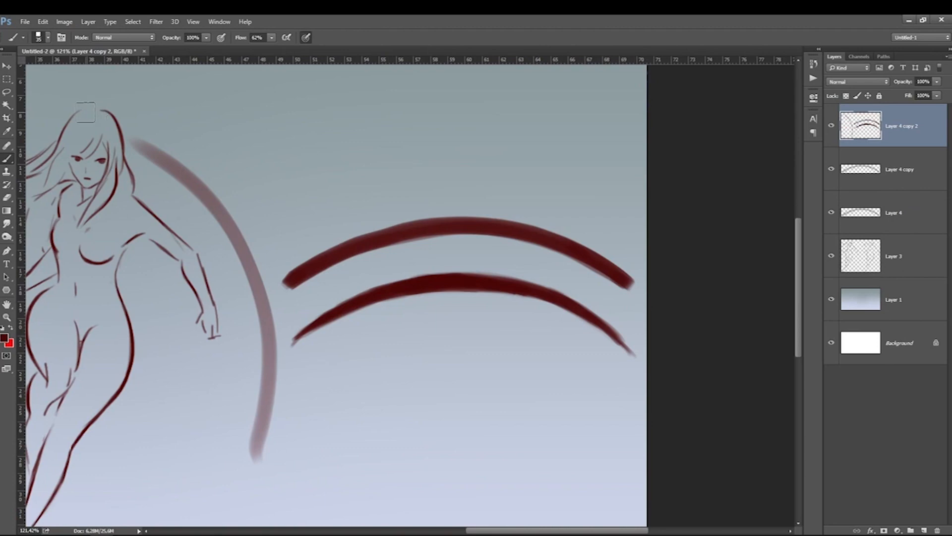
left_click_drag(317, 281, 186, 110)
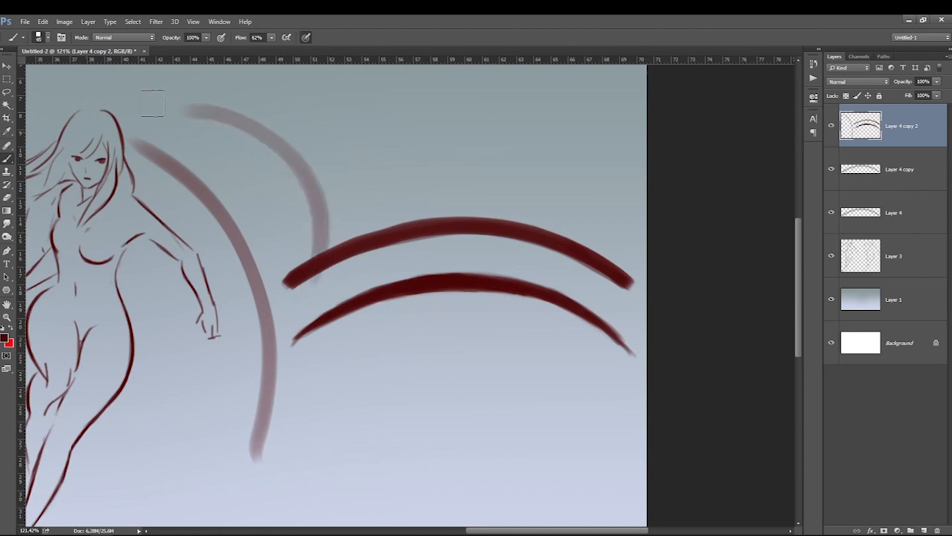
key("bracketleft")
key("bracketleft")
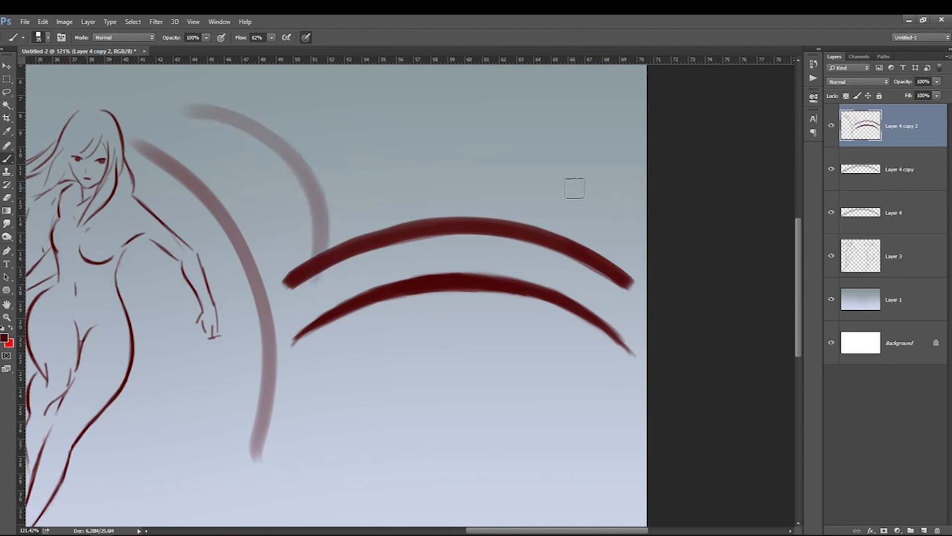
Step: Draw a thin curved practice stroke in the empty area below the arcs and sharpen its lower end
left_click_drag(799, 266, 804, 297)
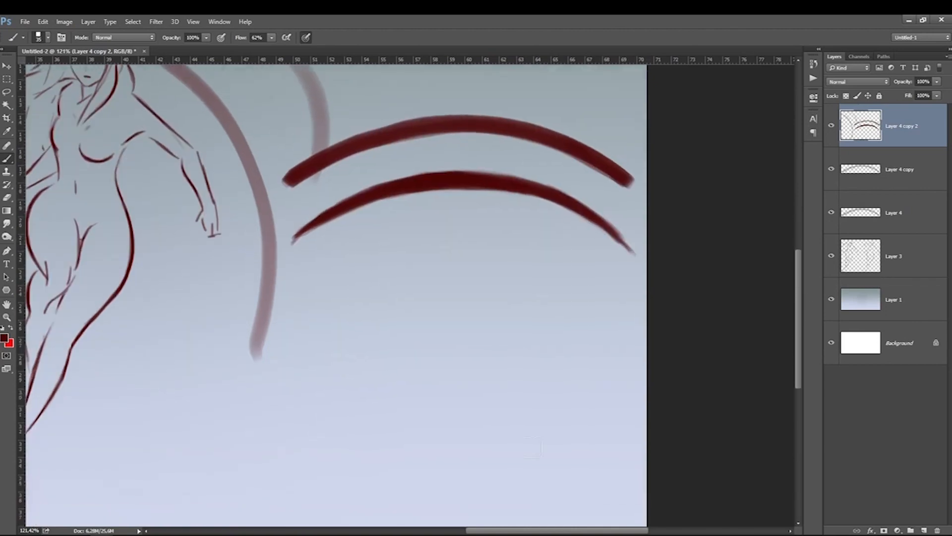
mouse_move(576, 477)
left_mouse_down()
mouse_move(504, 400)
mouse_move(427, 359)
left_mouse_up()
key("bracketleft")
left_click_drag(553, 447, 579, 485)
Step: Paint a thicker curve above the thin practice stroke, darkening its middle and tapering its lower end
key("bracketright")
key("bracketright")
mouse_move(603, 447)
left_mouse_down()
mouse_move(604, 429)
mouse_move(574, 410)
mouse_move(543, 337)
mouse_move(421, 240)
left_mouse_up()
key("bracketleft")
key("bracketright")
left_click_drag(574, 423, 551, 357)
left_click_drag(578, 444, 548, 348)
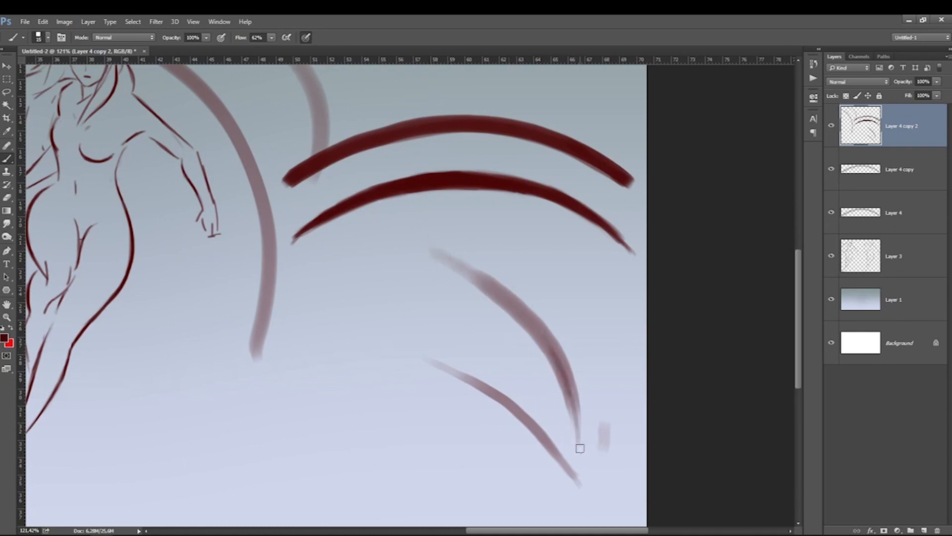
Step: Vary the brush size up and down, and paint two wide parallel curves left of the practice strokes
key("bracketright")
key("bracketright")
key("bracketright")
key("bracketright")
key("bracketright")
key("bracketright")
key("bracketright")
key("bracketright")
key("bracketright")
key("bracketright")
key("bracketright")
key("bracketright")
key("bracketright")
key("bracketright")
key("bracketright")
key("bracketright")
key("bracketright")
key("bracketleft")
key("bracketleft")
key("bracketleft")
key("bracketleft")
key("bracketleft")
key("bracketleft")
key("bracketleft")
key("bracketleft")
key("bracketleft")
key("bracketleft")
key("bracketleft")
key("bracketleft")
key("bracketleft")
key("bracketright")
key("bracketright")
mouse_move(380, 489)
left_mouse_down()
mouse_move(338, 381)
mouse_move(286, 330)
left_mouse_up()
mouse_move(428, 495)
left_mouse_down()
mouse_move(393, 353)
mouse_move(303, 262)
left_mouse_up()
Step: Erase along both edges of the longer wide curve to thin it and taper its ends
key("bracketleft")
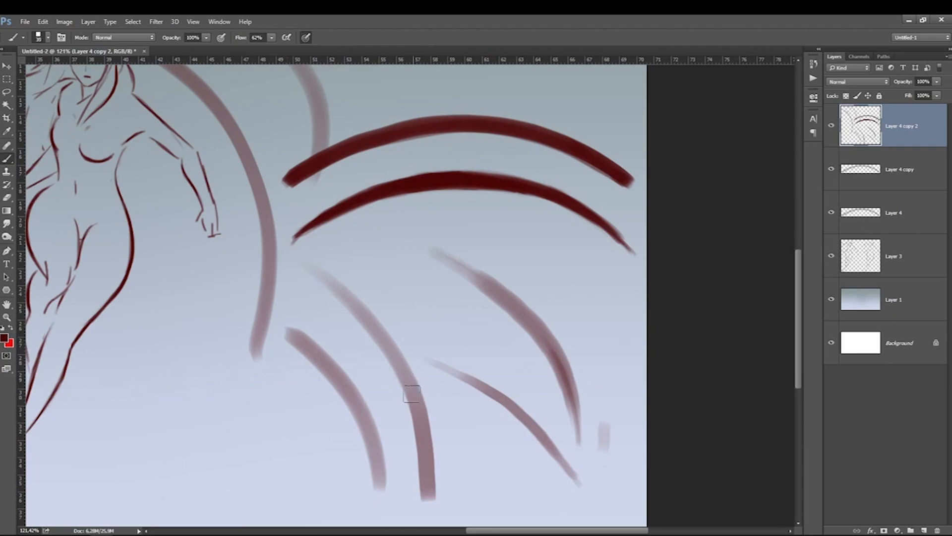
key("e")
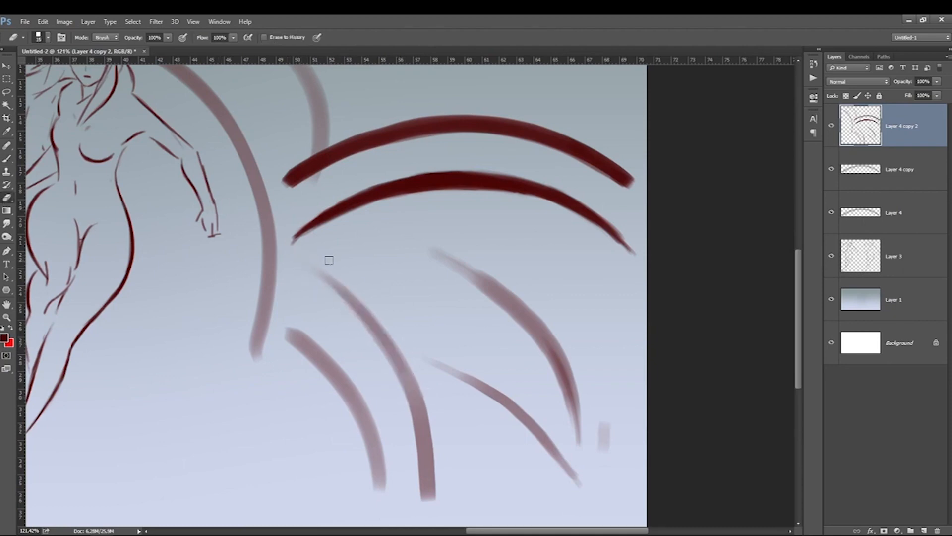
left_click_drag(329, 260, 436, 466)
key("bracketright")
left_click_drag(423, 359, 430, 514)
left_click_drag(433, 416, 437, 492)
left_click_drag(379, 357, 421, 500)
left_click_drag(413, 445, 423, 500)
left_click_drag(393, 382, 424, 502)
mouse_move(411, 425)
left_mouse_down()
mouse_move(424, 495)
mouse_move(422, 479)
left_mouse_up()
left_click_drag(380, 364, 422, 481)
left_click_drag(405, 404, 422, 470)
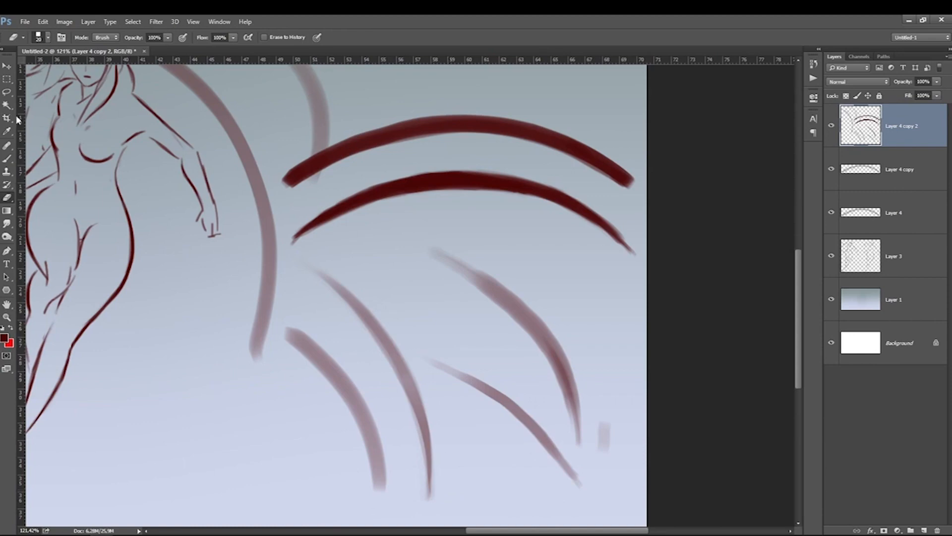
Step: Circle the thinned curve with the Brush, and undo the practice strokes back to the two dark red arcs
left_click(8, 159)
mouse_move(435, 415)
left_mouse_down()
mouse_move(415, 292)
mouse_move(393, 264)
left_mouse_up()
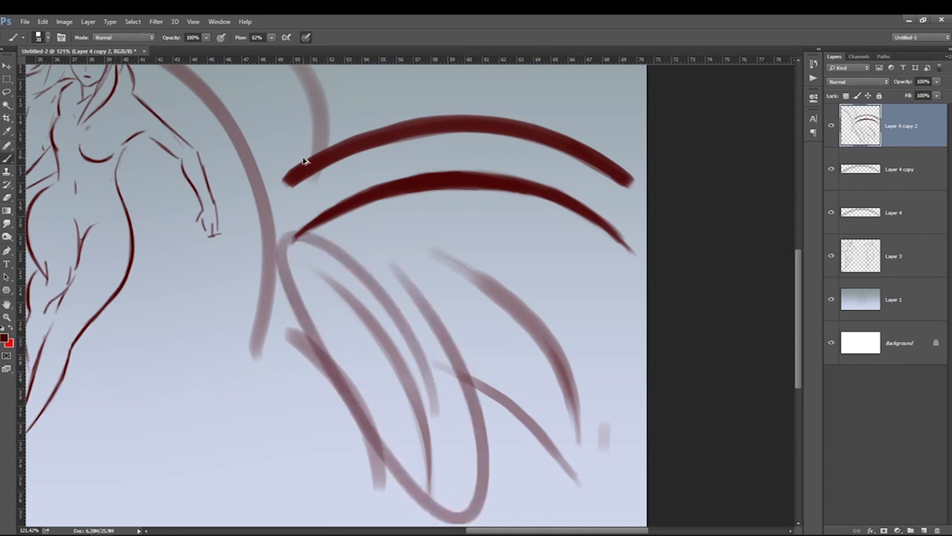
key("ctrl+z")
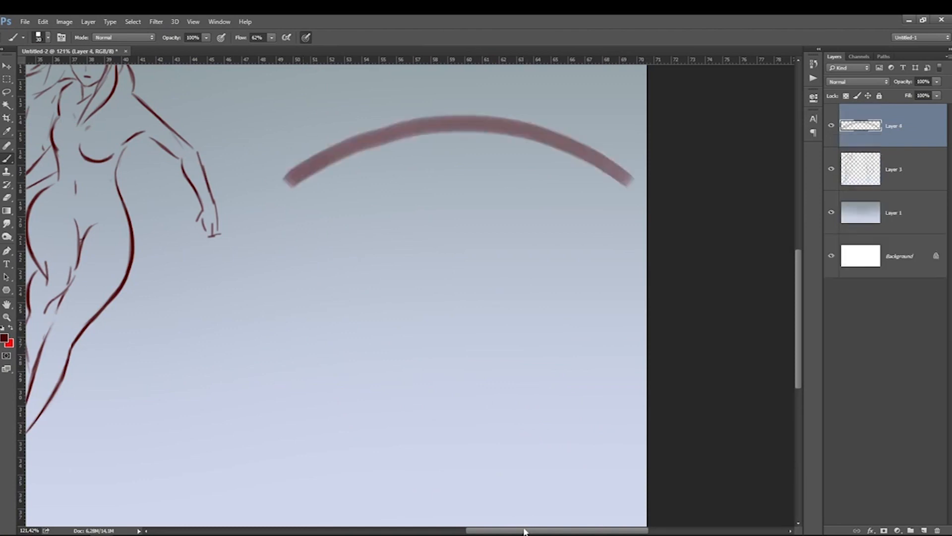
key("ctrl+j")
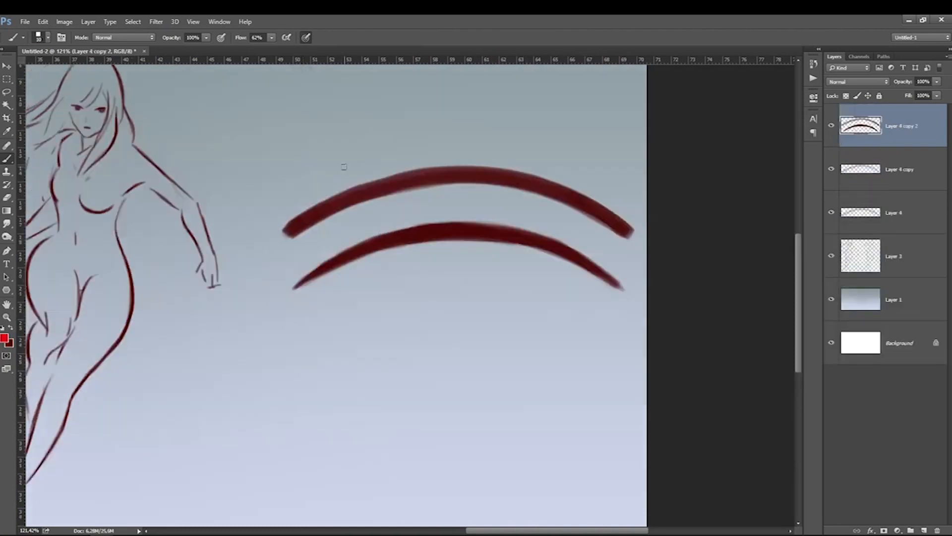
Step: Mark the thick arc's start with a red dot and draw red guide curves above it, ending in a circle
key("bracketright")
left_click_drag(271, 198, 270, 196)
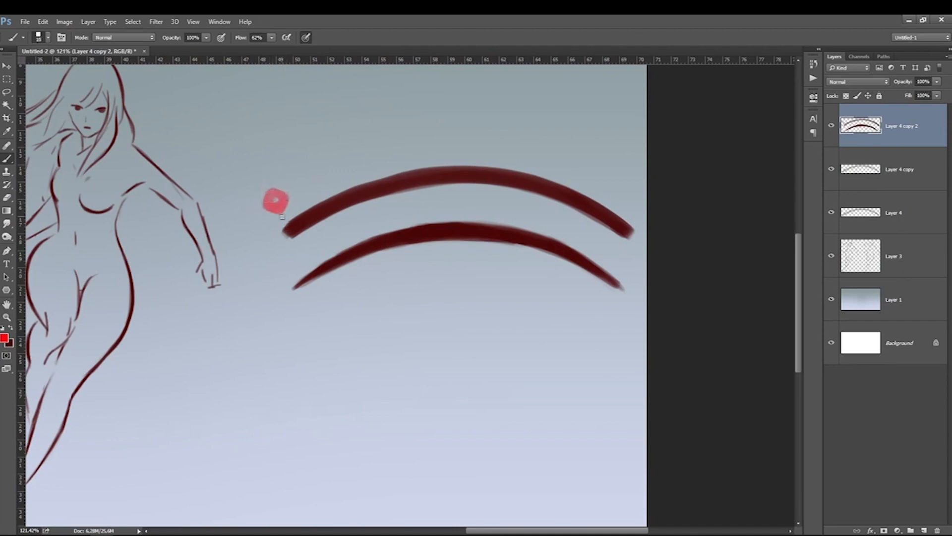
left_click_drag(254, 195, 397, 113)
mouse_move(273, 197)
left_mouse_down()
mouse_move(602, 162)
mouse_move(618, 177)
mouse_move(611, 191)
left_mouse_up()
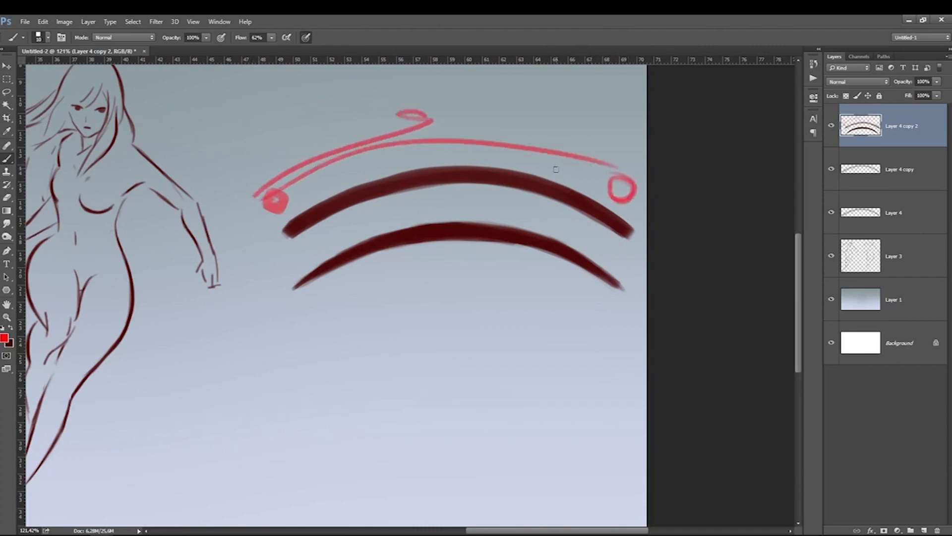
Step: Draw a row of red loops beneath the tapered arc and red curves following its shape
mouse_move(299, 311)
left_mouse_down()
mouse_move(318, 318)
mouse_move(316, 308)
mouse_move(344, 311)
mouse_move(345, 300)
mouse_move(373, 290)
mouse_move(407, 299)
mouse_move(504, 279)
mouse_move(578, 296)
mouse_move(611, 325)
left_mouse_up()
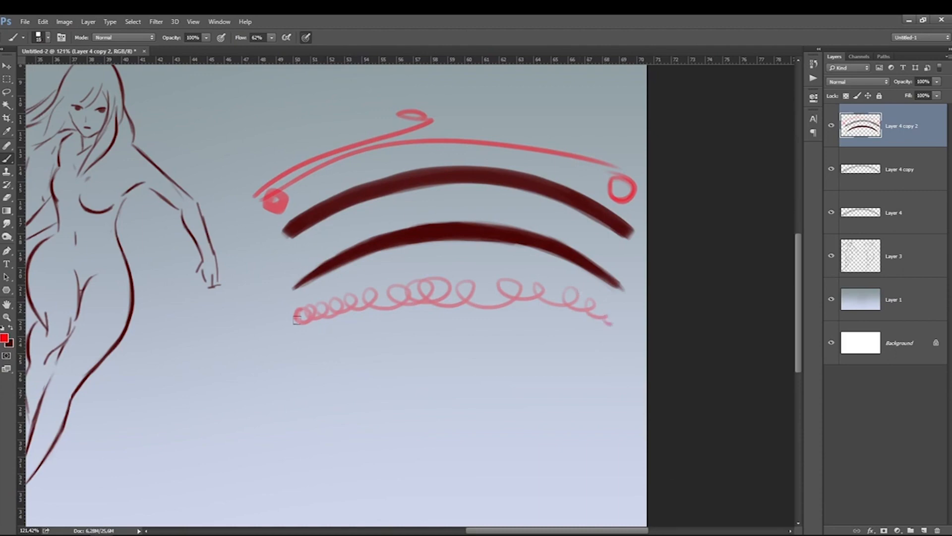
mouse_move(297, 318)
left_mouse_down()
mouse_move(511, 270)
mouse_move(629, 334)
left_mouse_up()
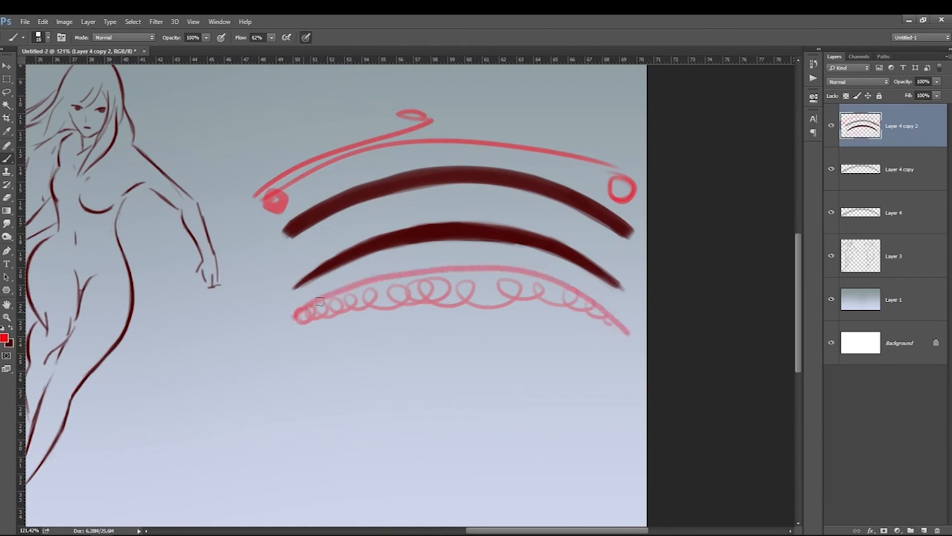
mouse_move(322, 298)
left_mouse_down()
mouse_move(436, 265)
mouse_move(559, 283)
mouse_move(577, 297)
left_mouse_up()
mouse_move(297, 272)
left_mouse_down()
mouse_move(436, 207)
mouse_move(635, 278)
left_mouse_up()
Step: Thicken the right figure's outer hip contour on Layer 3 with a slightly larger dark red brush
left_click_drag(506, 531, 415, 524)
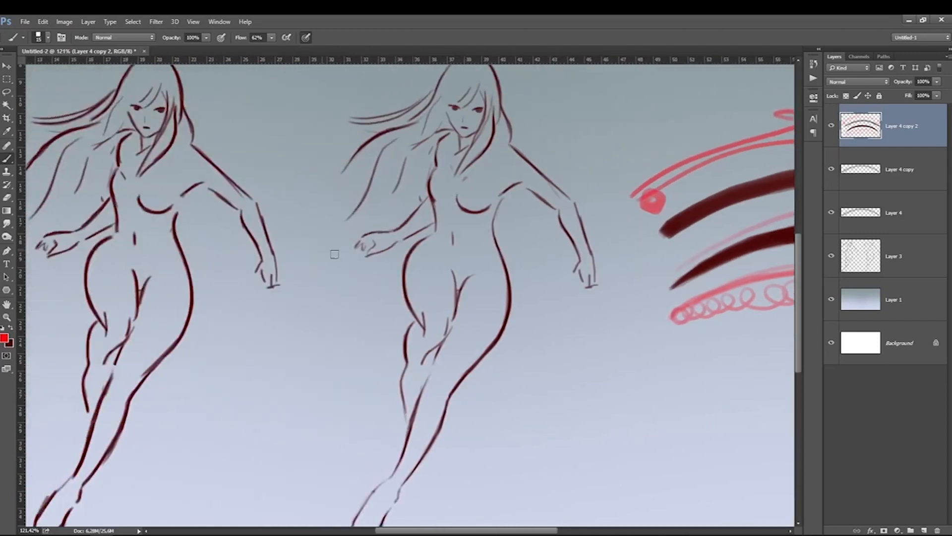
scroll(476, 506, "left", 5)
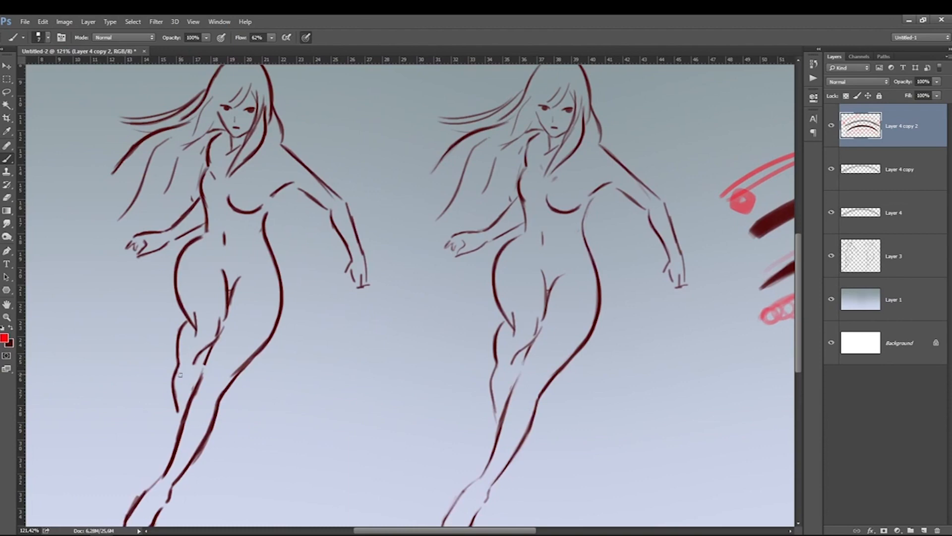
key("x")
left_click(584, 224, "ctrl")
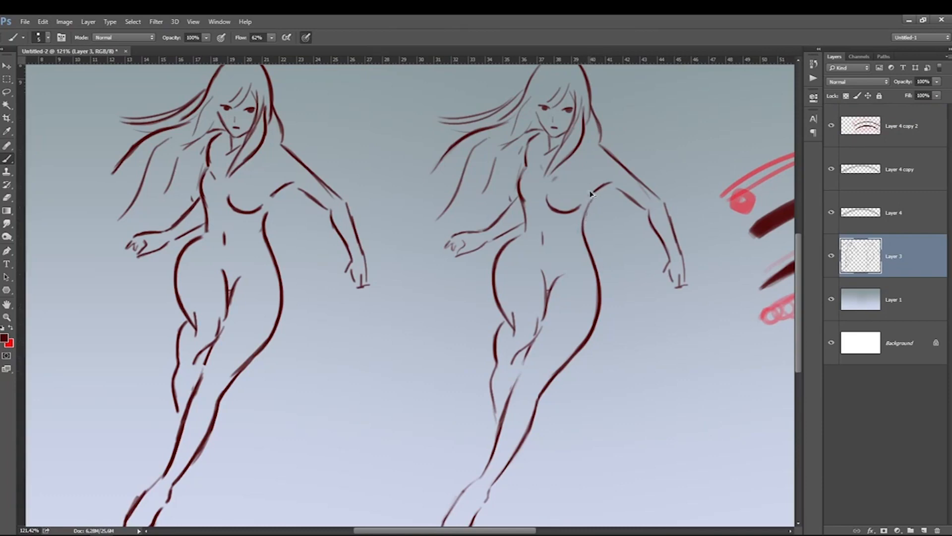
key("bracketright")
mouse_move(598, 276)
left_mouse_down()
mouse_move(600, 302)
mouse_move(580, 348)
left_mouse_up()
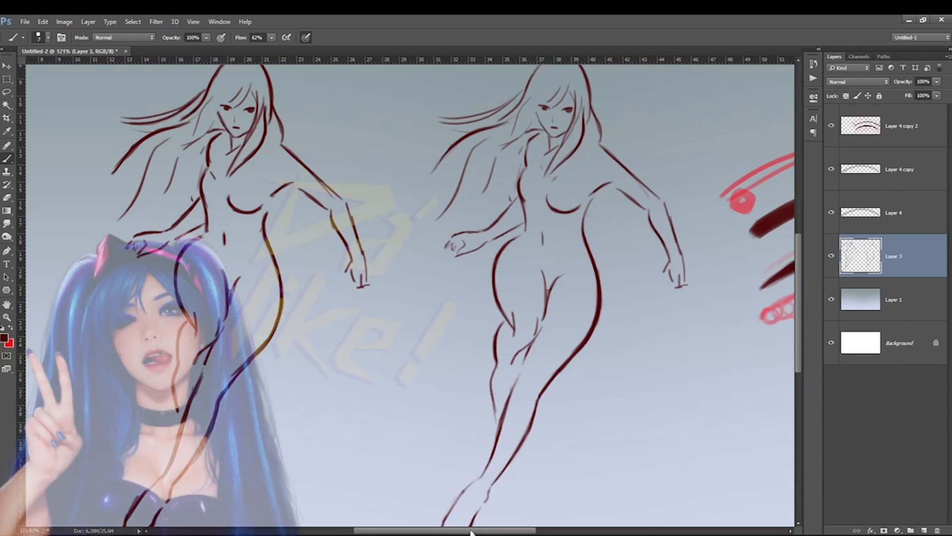
Step: Hide Layer 3 and the three Layer 4 example layers, and add a new layer above them
left_click_drag(470, 530, 417, 530)
key("bracketright")
scroll(538, 266, "up", 3)
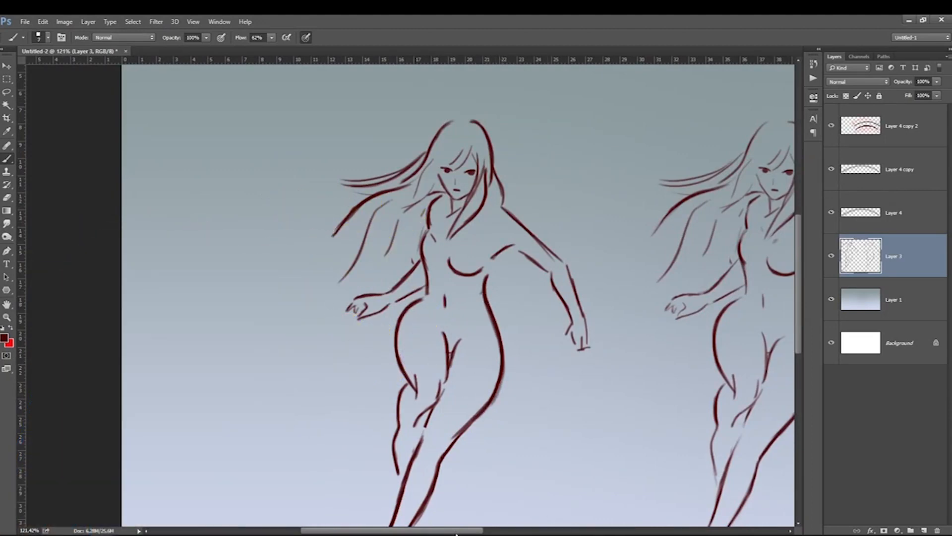
left_click_drag(456, 531, 514, 530)
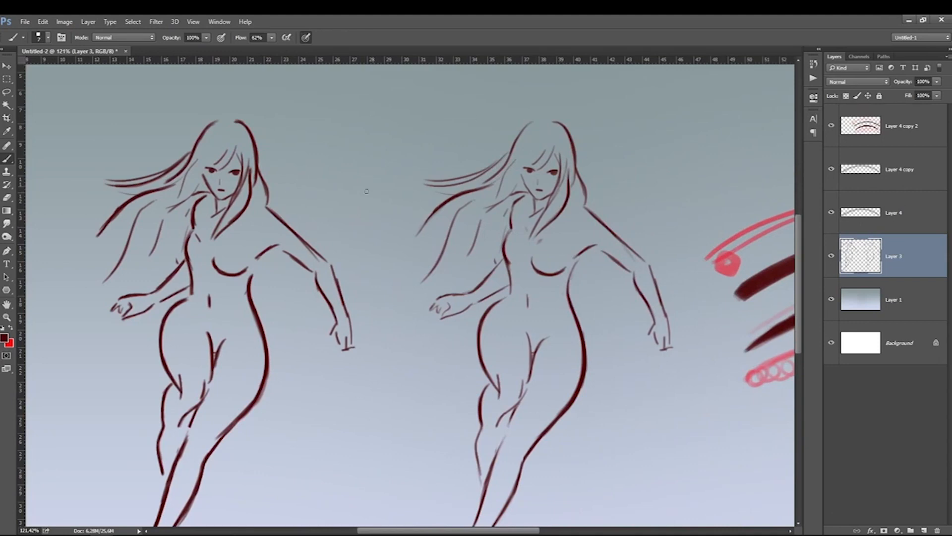
left_click(855, 125)
left_click(832, 126)
left_click(831, 169)
left_click(832, 213)
left_click(832, 256)
left_click(923, 530)
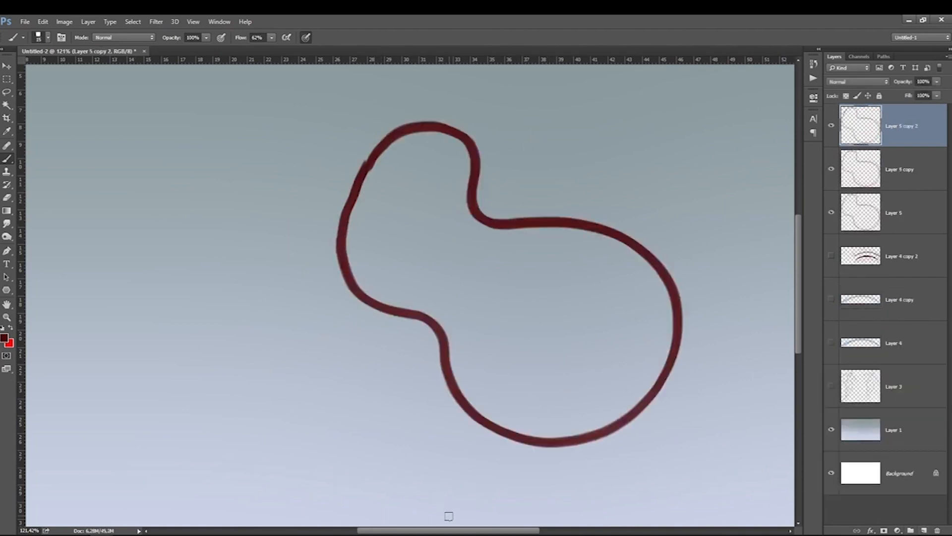
Step: Merge the blob outline's three layers into Layer 5 and place a duplicate of the outline to its right
key("ctrl+e")
key("ctrl+e")
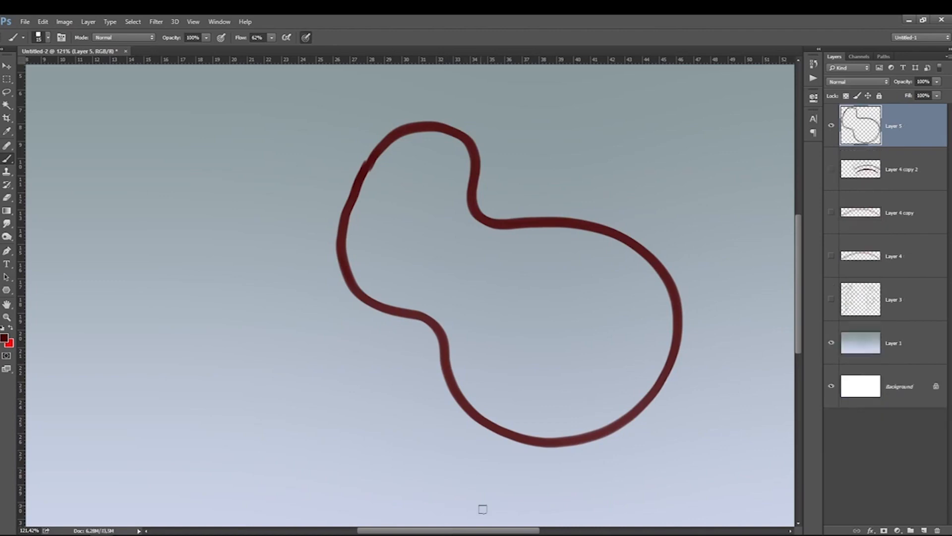
scroll(464, 488, "right", 5)
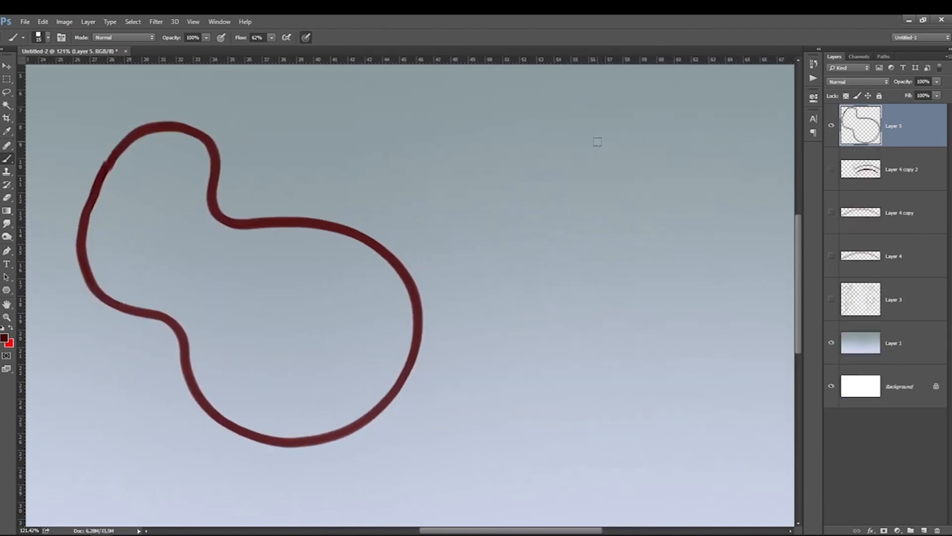
key("ctrl+j")
key("ctrl+t")
left_click_drag(230, 365, 591, 359)
key("Return")
key("l")
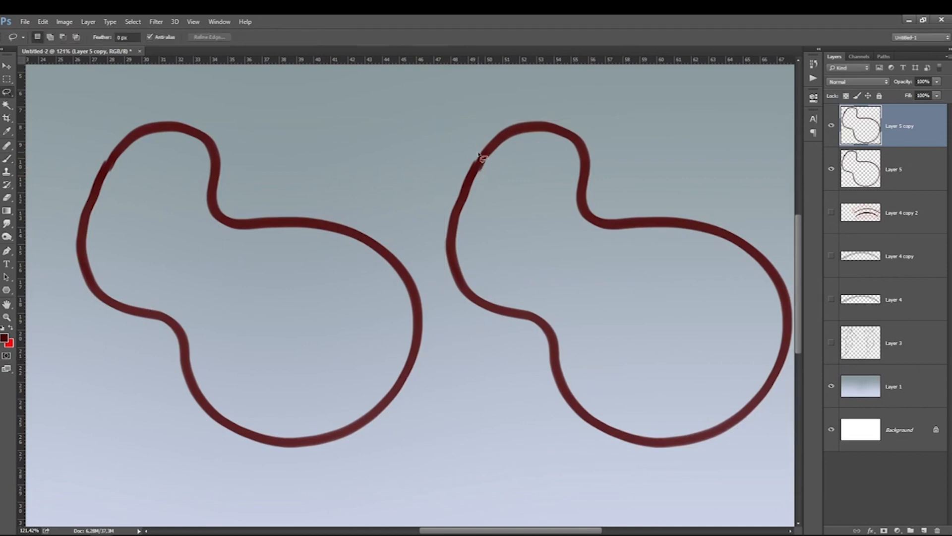
left_click_drag(480, 165, 499, 145)
key("ctrl+d")
Step: Lower the duplicate outline's layer opacity to 37% and add a new layer on top for the Brush
left_click(937, 82)
left_click_drag(936, 93, 903, 94)
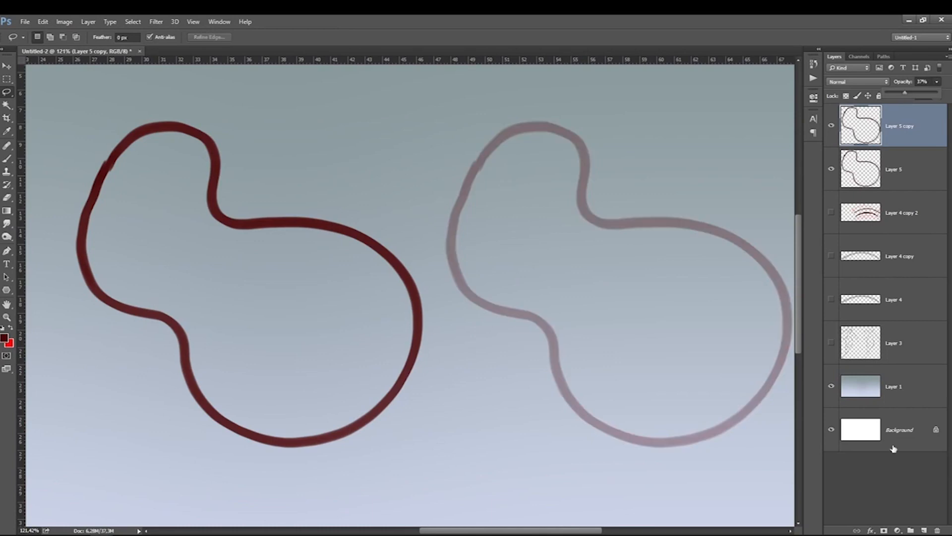
left_click(924, 530)
left_click(7, 159)
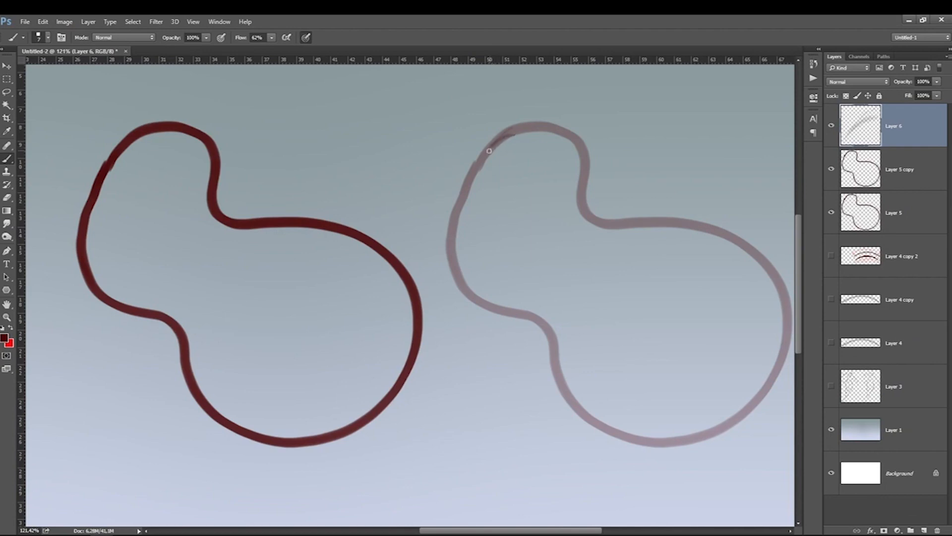
Step: Trace the faded outline's upper lobe thinly in dark red and thicken the large right-hand curve with a bigger brush, undoing the last stroke
left_click_drag(490, 148, 620, 227)
mouse_move(585, 184)
left_mouse_down()
mouse_move(611, 224)
mouse_move(699, 226)
left_mouse_up()
key("]")
key("]")
mouse_move(612, 223)
left_mouse_down()
mouse_move(674, 223)
mouse_move(744, 244)
mouse_move(640, 222)
mouse_move(731, 241)
mouse_move(784, 305)
left_mouse_up()
mouse_move(686, 224)
left_mouse_down()
mouse_move(753, 258)
mouse_move(784, 308)
mouse_move(768, 389)
left_mouse_up()
mouse_move(755, 265)
left_mouse_down()
mouse_move(773, 377)
mouse_move(767, 394)
left_mouse_up()
mouse_move(665, 221)
left_mouse_down()
mouse_move(736, 237)
mouse_move(784, 334)
mouse_move(781, 355)
left_mouse_up()
key("ctrl+z")
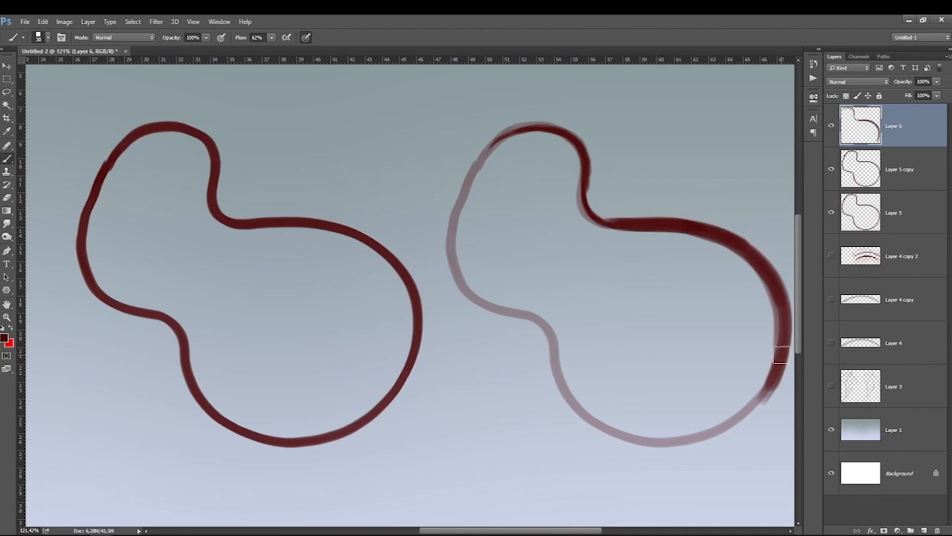
Step: Thicken the traced line from the neck bend around to the underside, and draw a thin guide curve around the outside of the shape
left_click_drag(585, 163, 592, 215)
mouse_move(587, 182)
left_mouse_down()
mouse_move(613, 224)
mouse_move(766, 268)
mouse_move(782, 317)
left_mouse_up()
mouse_move(754, 262)
left_mouse_down()
mouse_move(758, 404)
mouse_move(782, 307)
mouse_move(734, 423)
mouse_move(779, 342)
mouse_move(759, 399)
mouse_move(780, 360)
mouse_move(698, 438)
mouse_move(760, 402)
mouse_move(645, 438)
mouse_move(737, 425)
mouse_move(635, 444)
left_mouse_up()
mouse_move(781, 375)
left_mouse_down()
mouse_move(744, 415)
mouse_move(645, 438)
mouse_move(608, 429)
mouse_move(597, 405)
mouse_move(621, 432)
mouse_move(571, 396)
mouse_move(585, 415)
left_mouse_up()
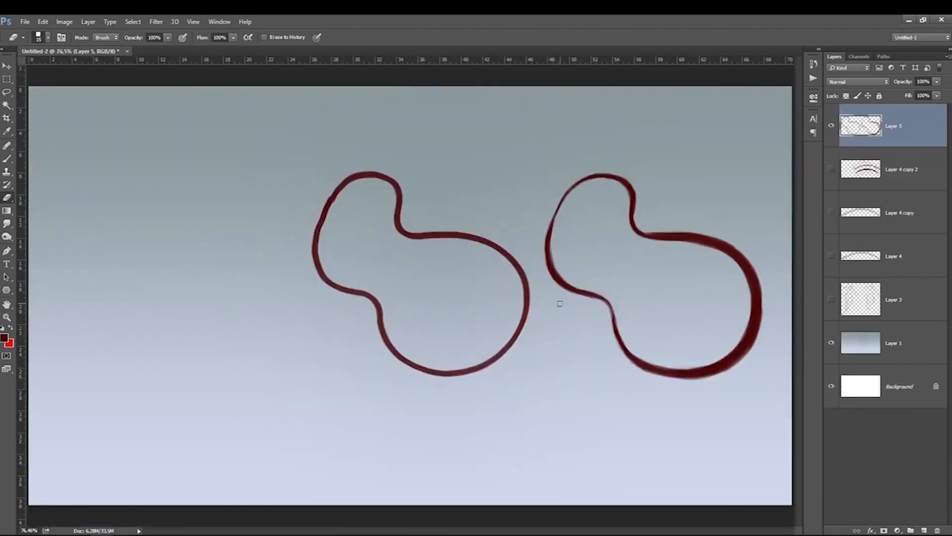
left_click(7, 158)
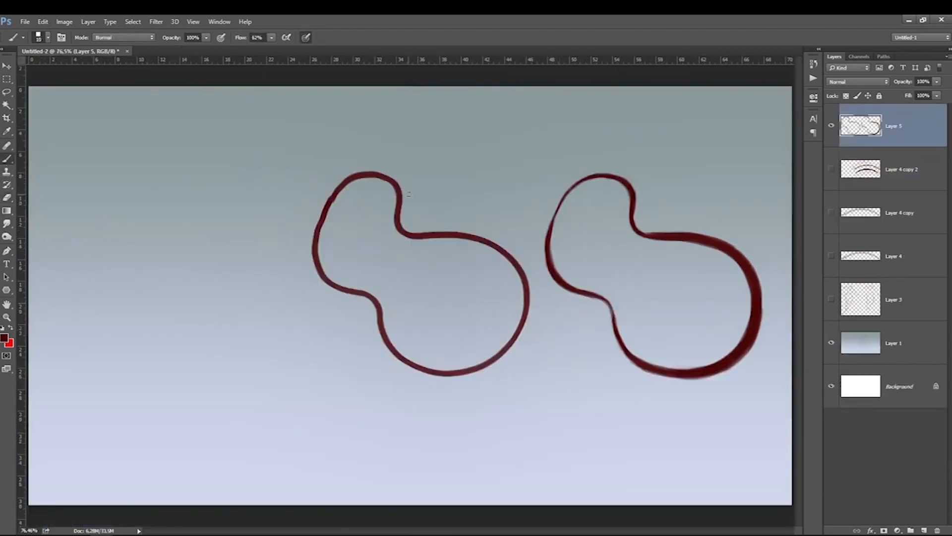
mouse_move(570, 171)
left_mouse_down()
mouse_move(637, 159)
mouse_move(660, 217)
mouse_move(768, 247)
mouse_move(682, 407)
mouse_move(588, 373)
left_mouse_up()
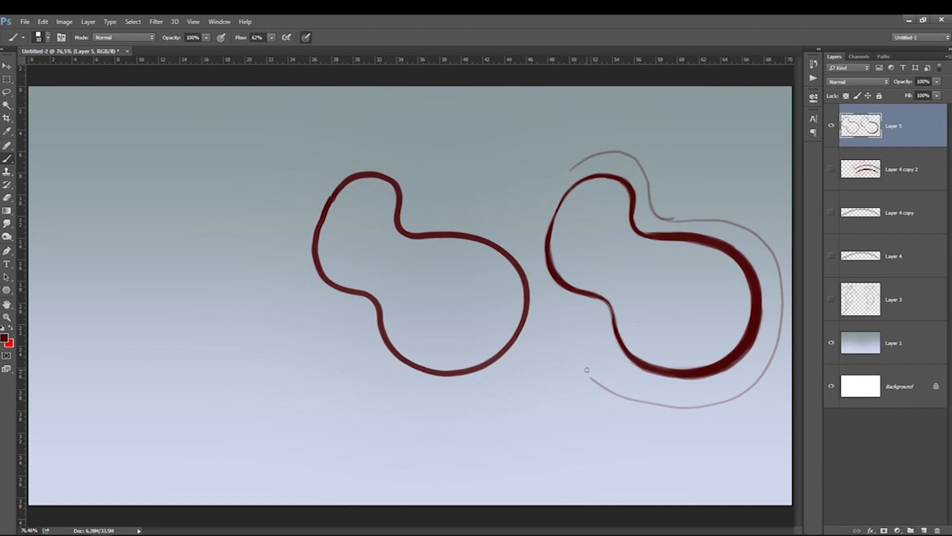
Step: Delete the layer with the two blob outlines and show the sketched figures on Layer 3 for comparison
key("Delete")
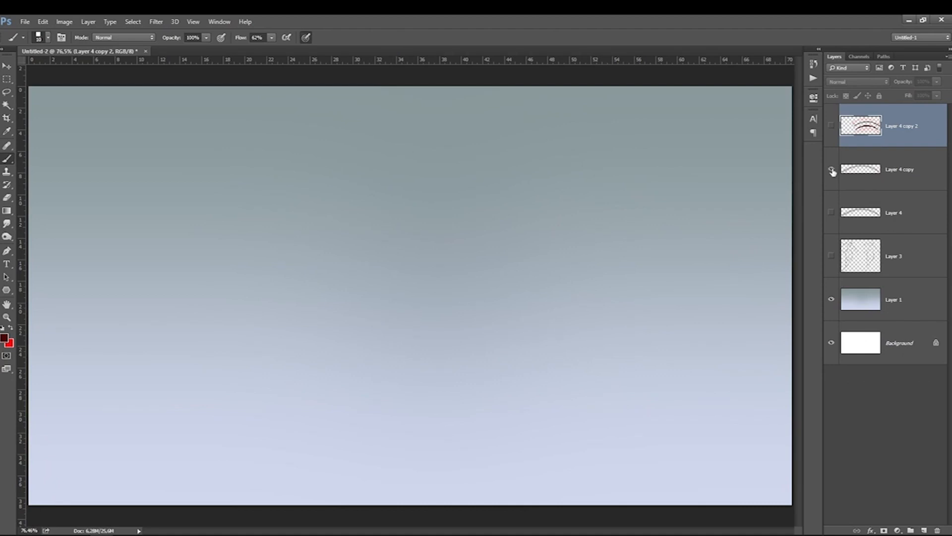
left_click(832, 169)
left_click(832, 170)
left_click(831, 256)
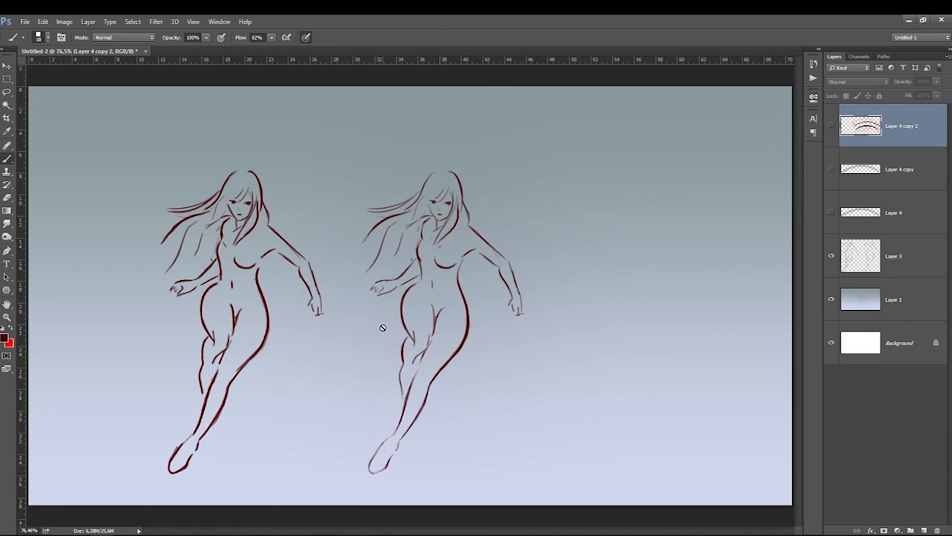
scroll(318, 282, "up", 3)
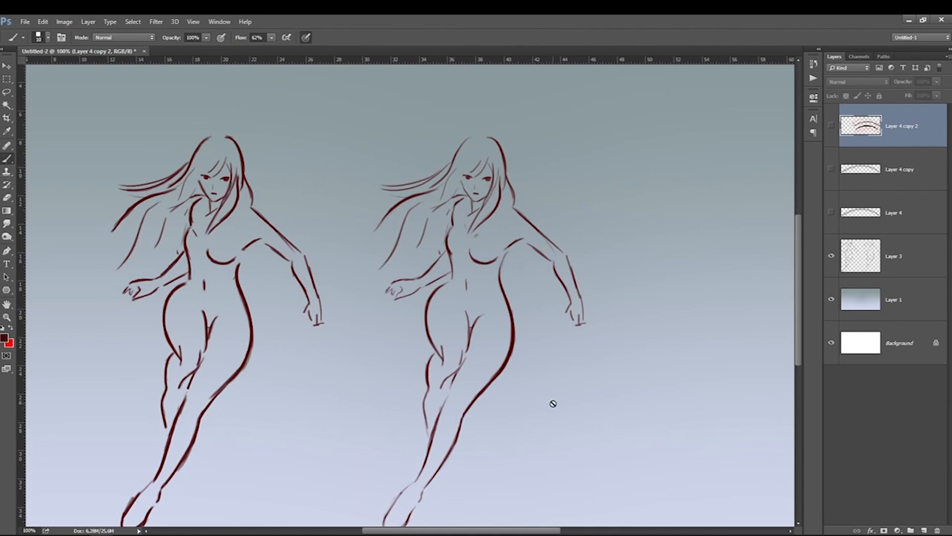
left_click_drag(415, 531, 388, 531)
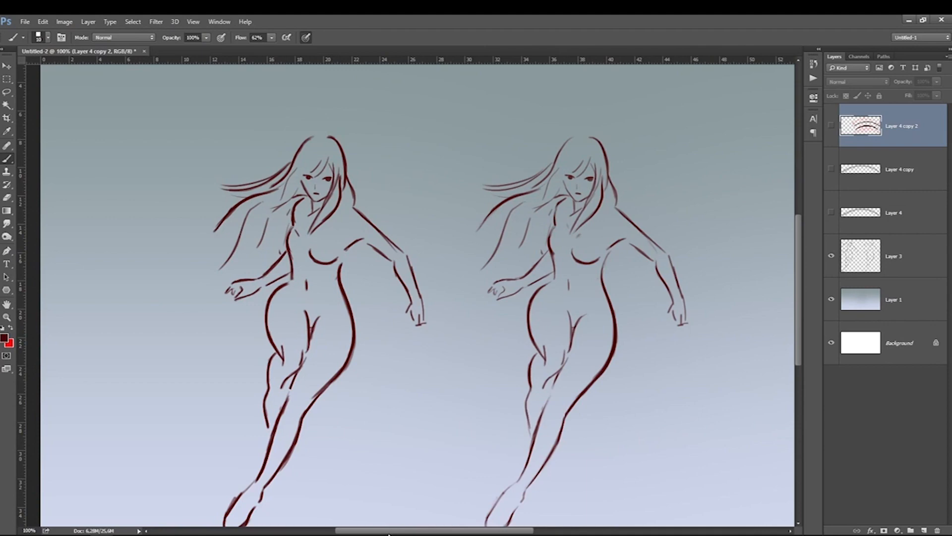
scroll(799, 265, "down", 2)
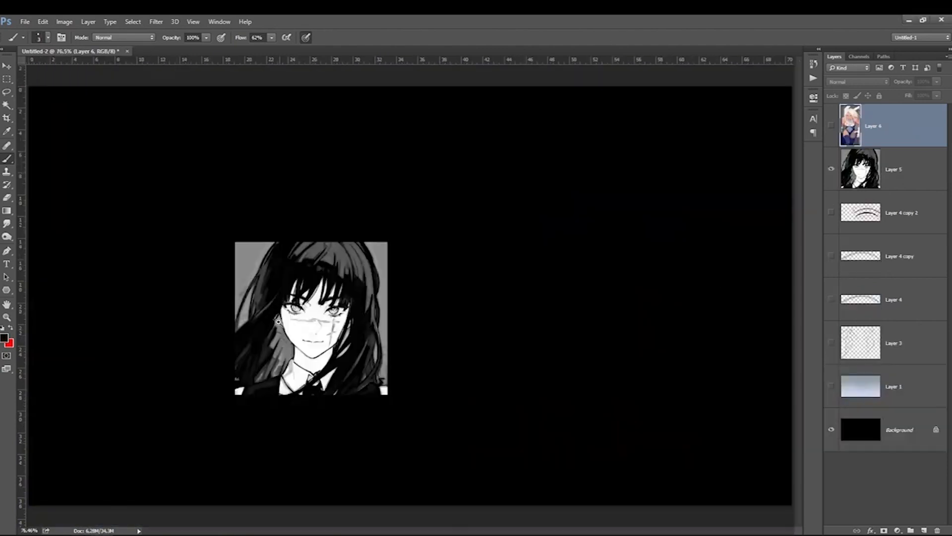
Step: Add a layer above the black-and-white portrait and circle the jawline on both sides of the chin in red
scroll(443, 295, "up", 4)
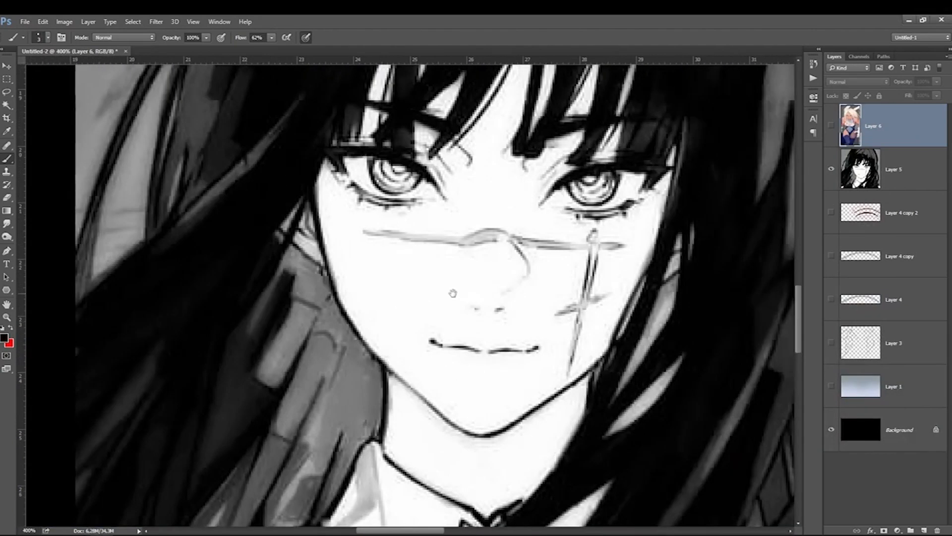
scroll(462, 284, "down", 2)
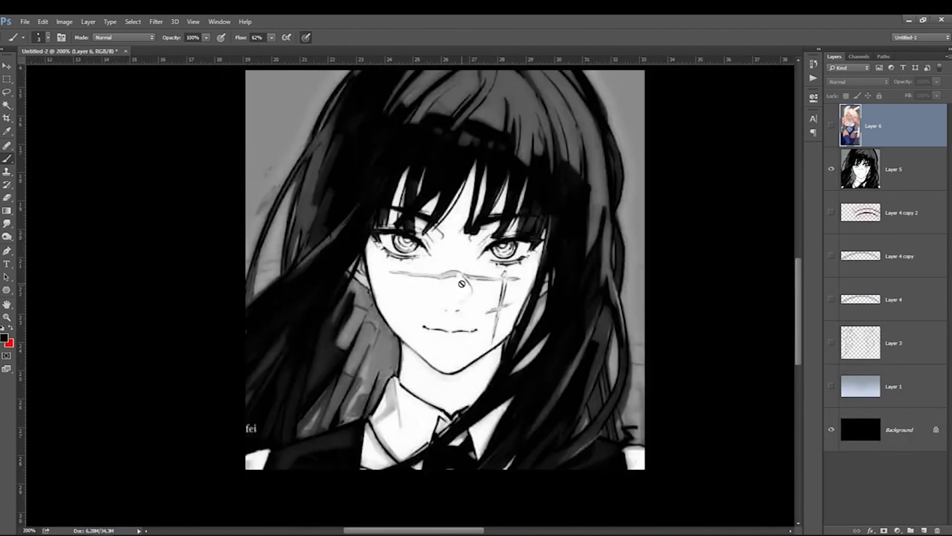
left_click(868, 175)
key("ctrl+shift+alt+n")
key("x")
mouse_move(426, 379)
left_mouse_down()
mouse_move(407, 343)
mouse_move(475, 367)
mouse_move(470, 355)
left_mouse_up()
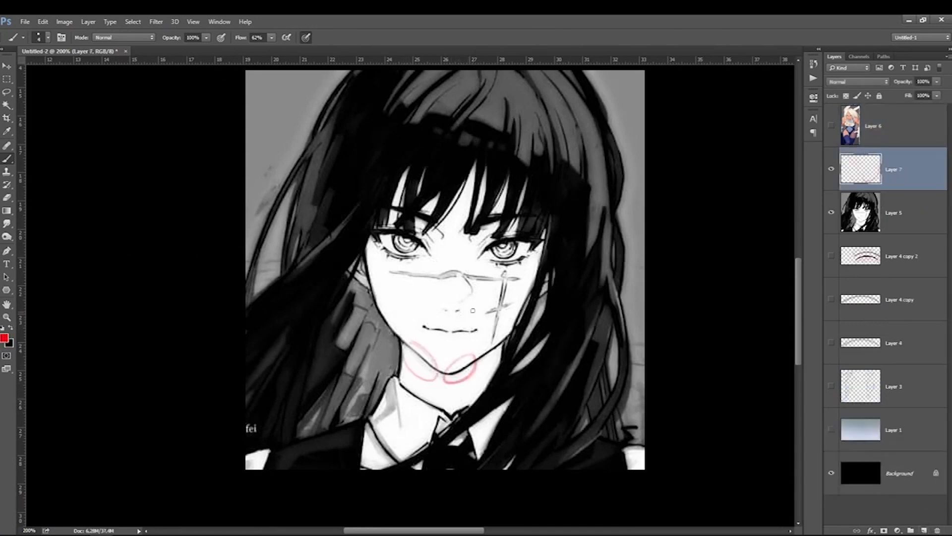
Step: Circle the collar's meeting point in red, add loops along the collar edge with a larger brush, and mark the face contour
mouse_move(458, 417)
left_mouse_down()
mouse_move(450, 434)
mouse_move(440, 433)
mouse_move(461, 401)
left_mouse_up()
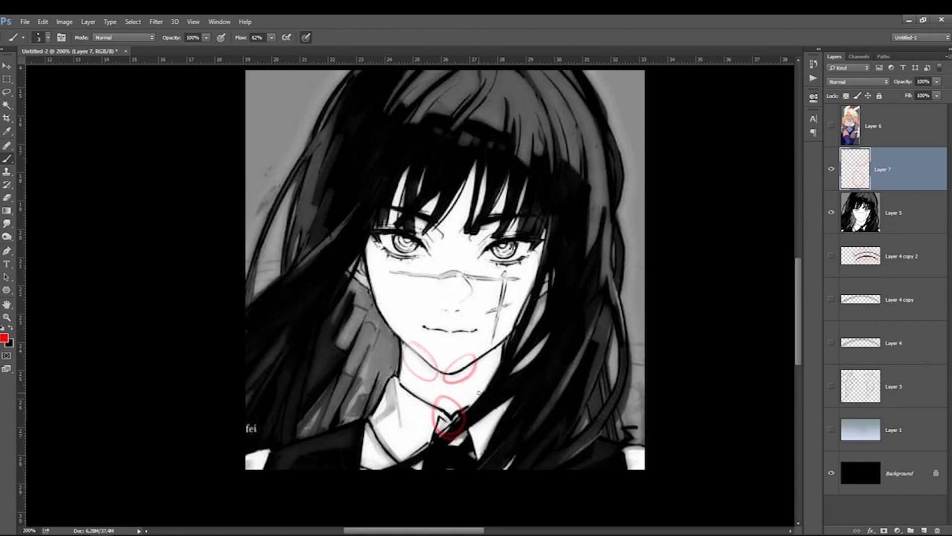
mouse_move(466, 408)
left_mouse_down()
mouse_move(475, 390)
mouse_move(430, 423)
mouse_move(465, 422)
mouse_move(434, 422)
mouse_move(416, 397)
mouse_move(427, 408)
left_mouse_up()
key("bracketright")
mouse_move(412, 387)
left_mouse_down()
mouse_move(395, 385)
mouse_move(397, 397)
left_mouse_up()
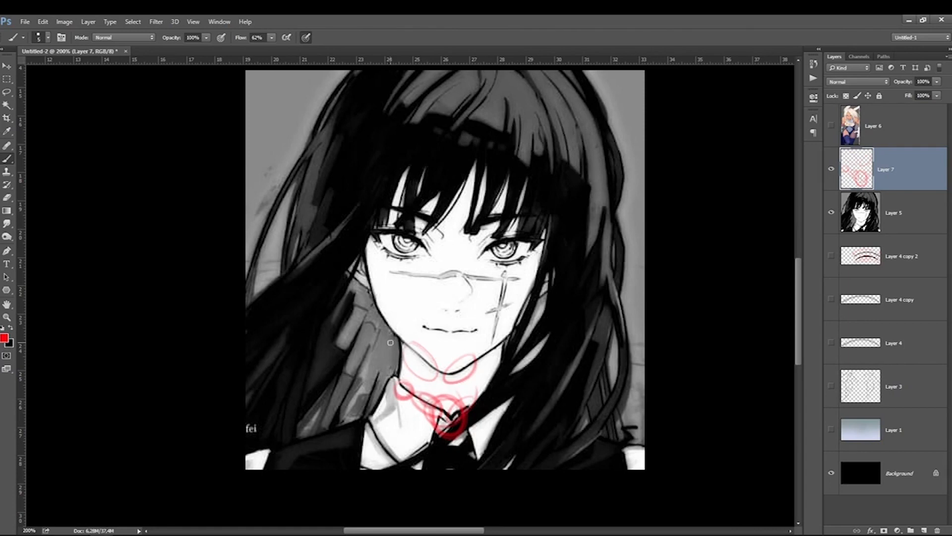
mouse_move(366, 239)
left_mouse_down()
mouse_move(371, 288)
mouse_move(406, 332)
mouse_move(391, 307)
mouse_move(397, 331)
mouse_move(430, 353)
left_mouse_up()
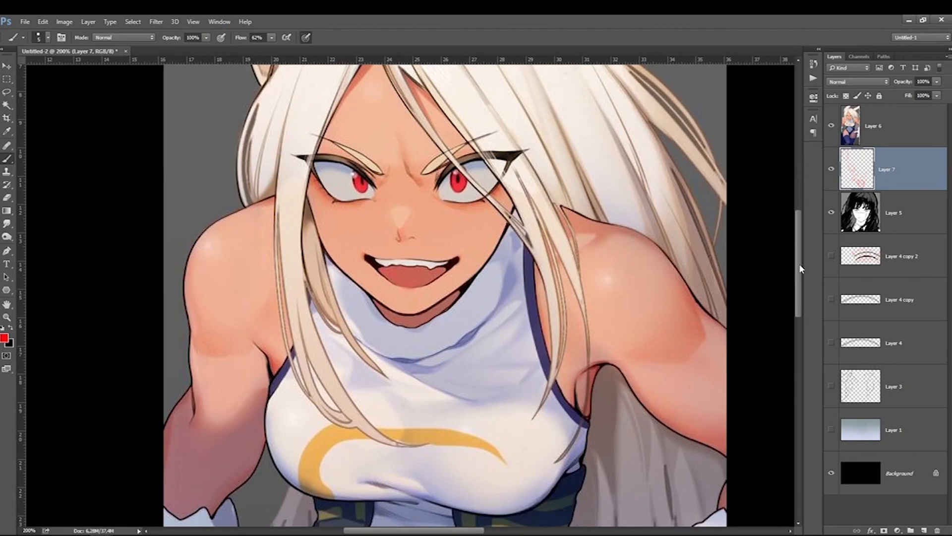
Step: On a new layer above the colour illustration, circle the contours at the cheek, jaw, armpit, shoulder and both arms in red
mouse_move(325, 203)
left_mouse_down()
mouse_move(327, 236)
mouse_move(312, 192)
left_mouse_up()
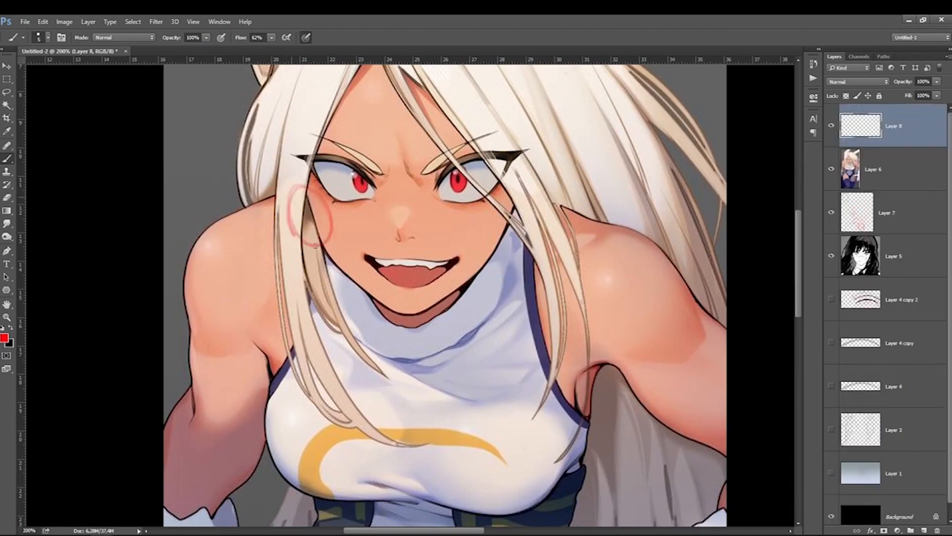
mouse_move(375, 289)
left_mouse_down()
mouse_move(328, 249)
mouse_move(383, 297)
left_mouse_up()
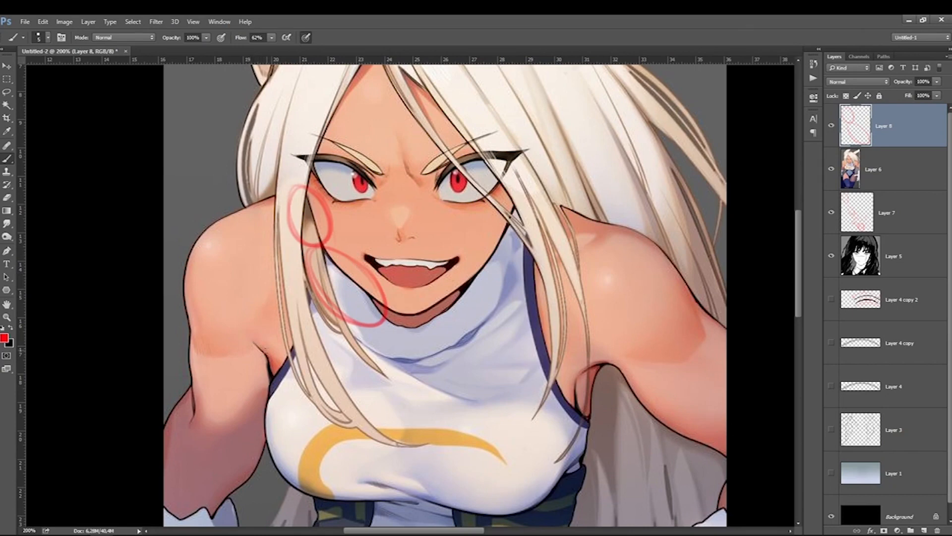
left_click_drag(266, 350, 238, 342)
mouse_move(284, 391)
left_mouse_down()
mouse_move(258, 405)
mouse_move(291, 375)
mouse_move(278, 405)
mouse_move(276, 349)
left_mouse_up()
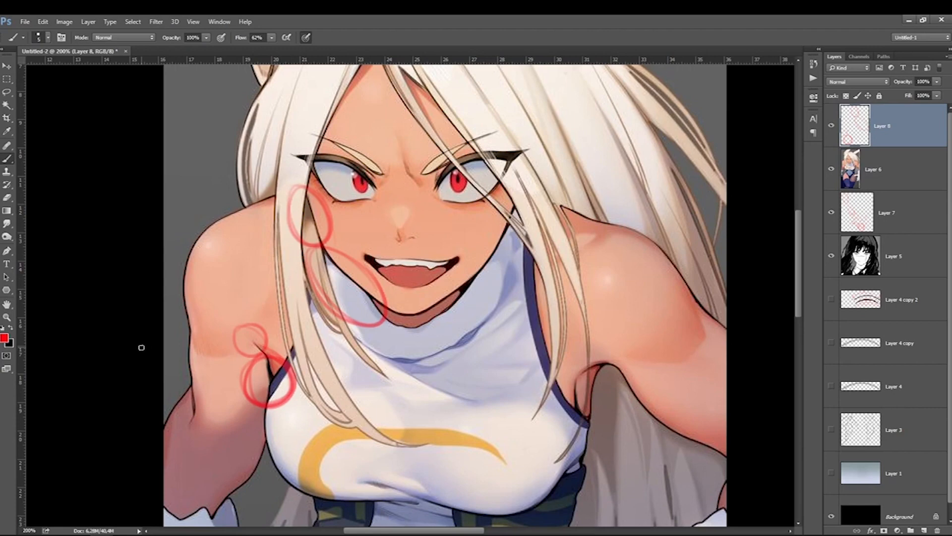
mouse_move(268, 186)
left_mouse_down()
mouse_move(177, 254)
mouse_move(239, 216)
left_mouse_up()
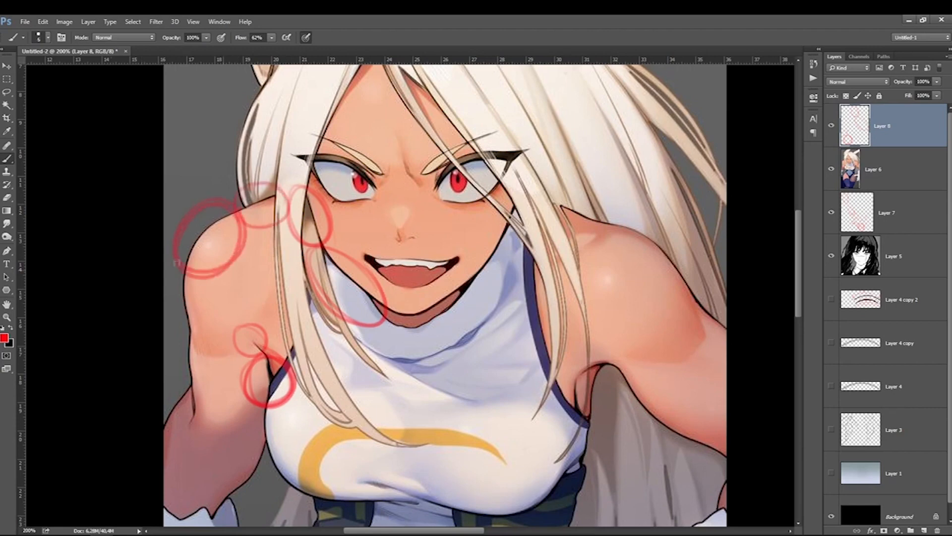
mouse_move(205, 326)
left_mouse_down()
mouse_move(158, 367)
mouse_move(184, 410)
left_mouse_up()
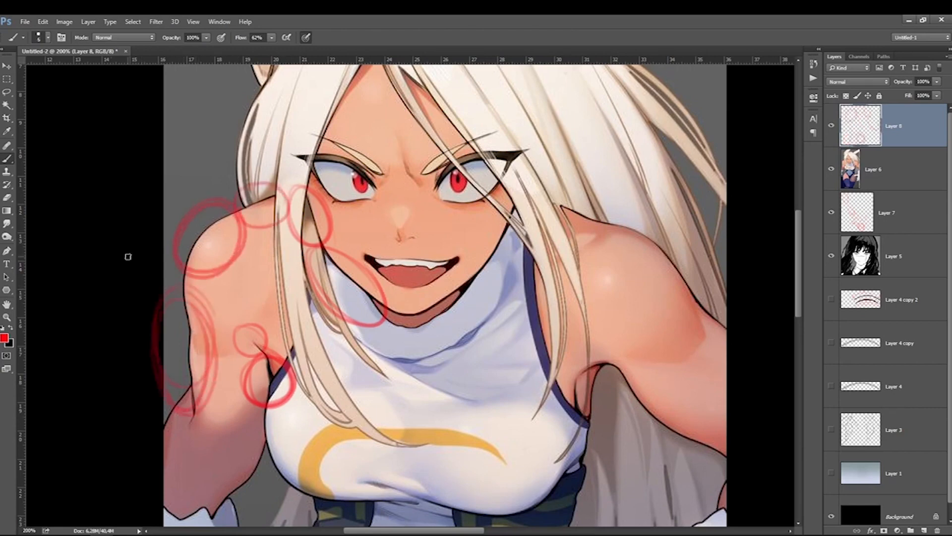
mouse_move(675, 434)
left_mouse_down()
mouse_move(613, 377)
mouse_move(694, 436)
left_mouse_up()
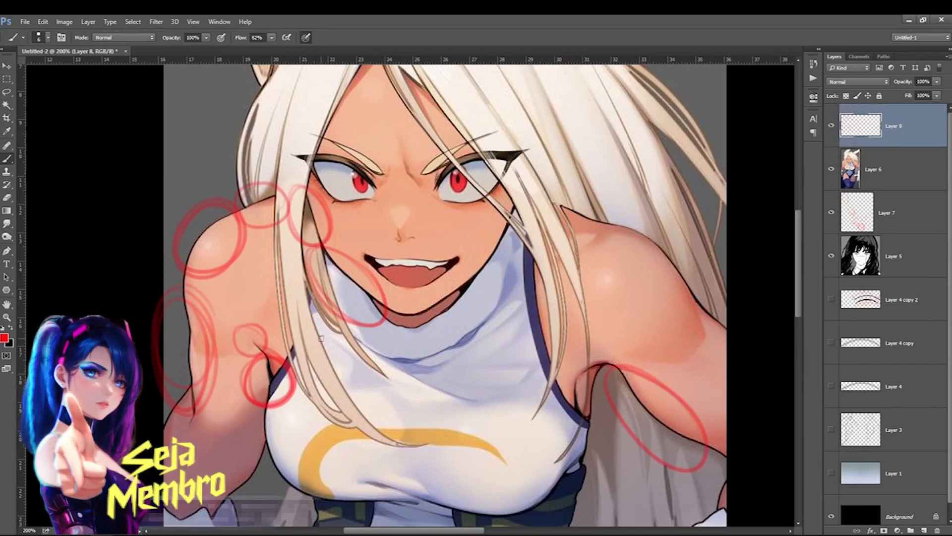
Step: Paint a thick red stroke along the character's right-hand upper arm, extending it thinly up to the shoulder
left_click_drag(621, 281, 714, 387)
left_click_drag(605, 269, 720, 389)
left_click_drag(578, 243, 724, 395)
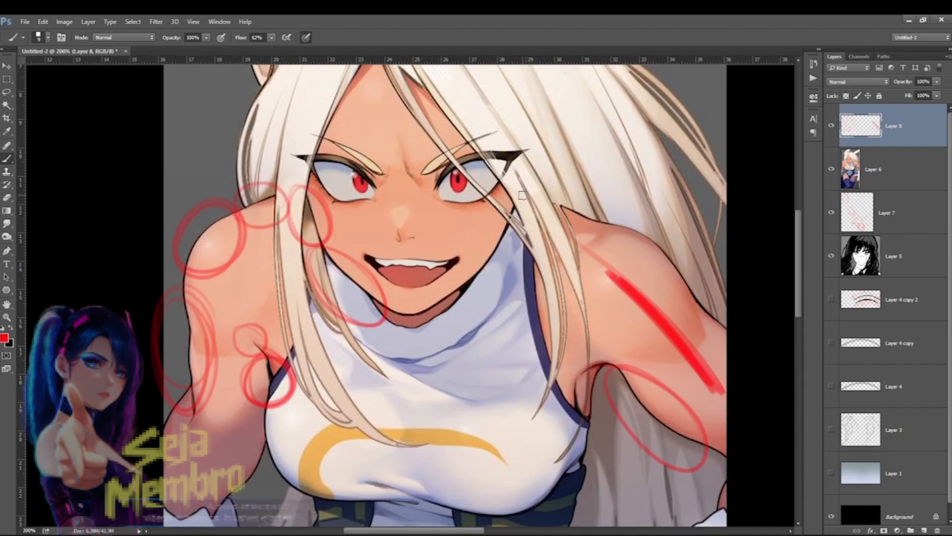
Step: Paint two wide diagonal red bands with fading ends along the light strands of the character's hair
scroll(724, 318, "up", 5)
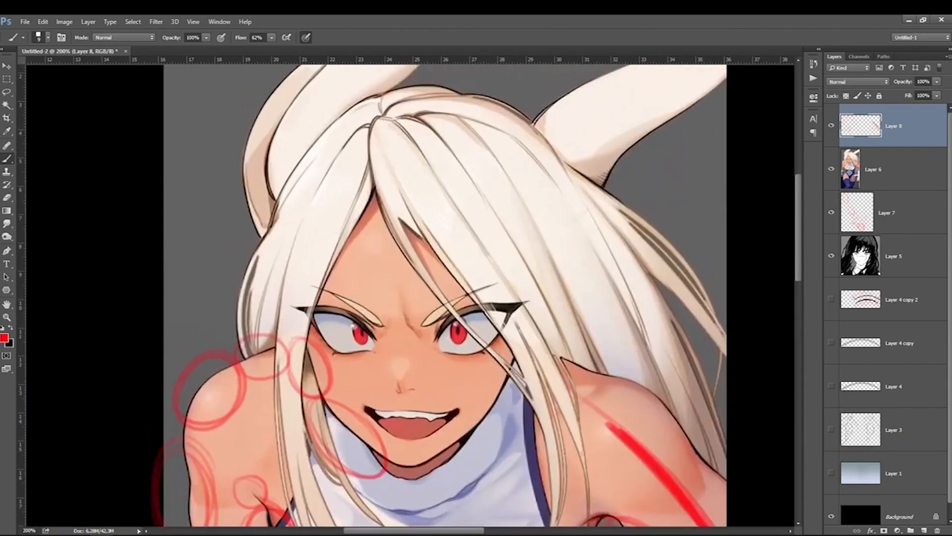
left_click_drag(478, 531, 503, 534)
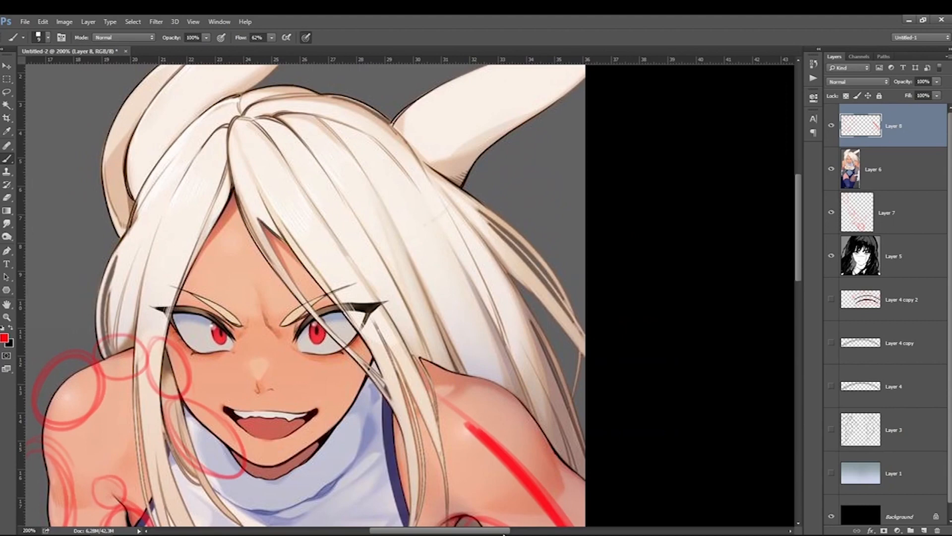
mouse_move(356, 183)
left_mouse_down()
mouse_move(457, 273)
mouse_move(346, 179)
mouse_move(467, 273)
left_mouse_up()
mouse_move(417, 219)
left_mouse_down()
mouse_move(485, 289)
mouse_move(300, 149)
left_mouse_up()
scroll(761, 240, "up", 3)
mouse_move(339, 213)
left_mouse_down()
mouse_move(536, 372)
mouse_move(279, 167)
left_mouse_up()
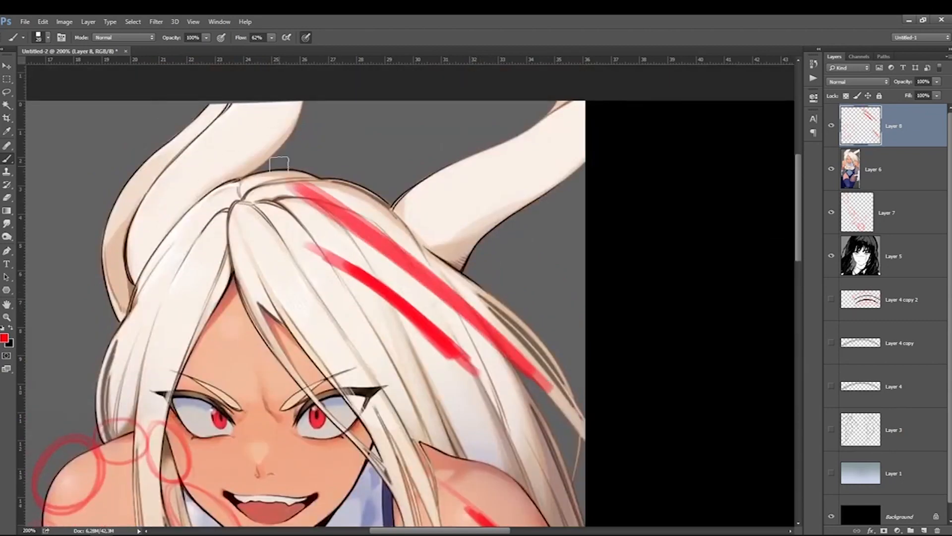
Step: Paint a thick vertical red bar on the grey background beside the horn and extend both its ends with a smaller brush
left_click_drag(434, 531, 378, 531)
mouse_move(353, 152)
left_mouse_down()
mouse_move(370, 355)
mouse_move(356, 304)
mouse_move(352, 149)
mouse_move(364, 341)
left_mouse_up()
key("bracketleft")
key("bracketleft")
key("bracketleft")
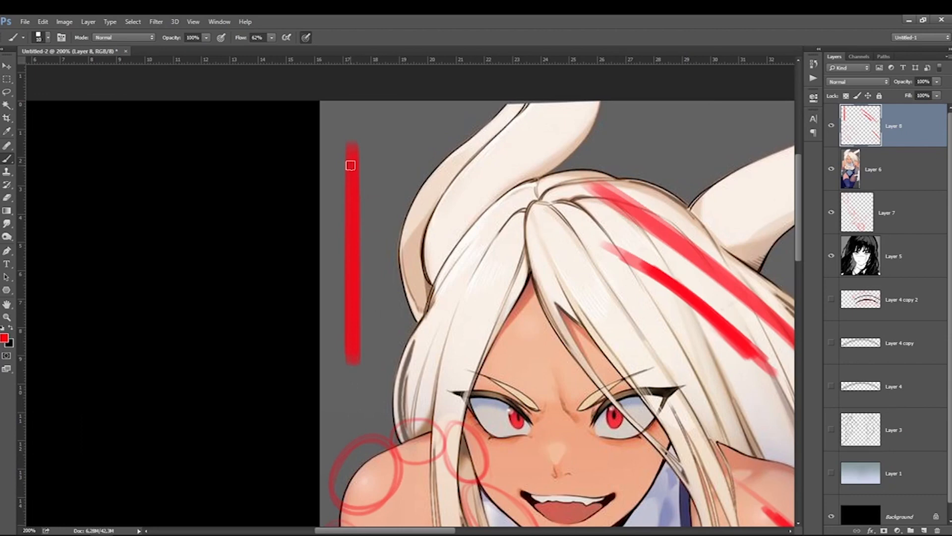
key("bracketright")
mouse_move(353, 154)
left_mouse_down()
mouse_move(354, 356)
mouse_move(353, 133)
left_mouse_up()
mouse_move(352, 358)
left_mouse_down()
mouse_move(347, 132)
mouse_move(346, 362)
mouse_move(357, 343)
left_mouse_up()
key("bracketright")
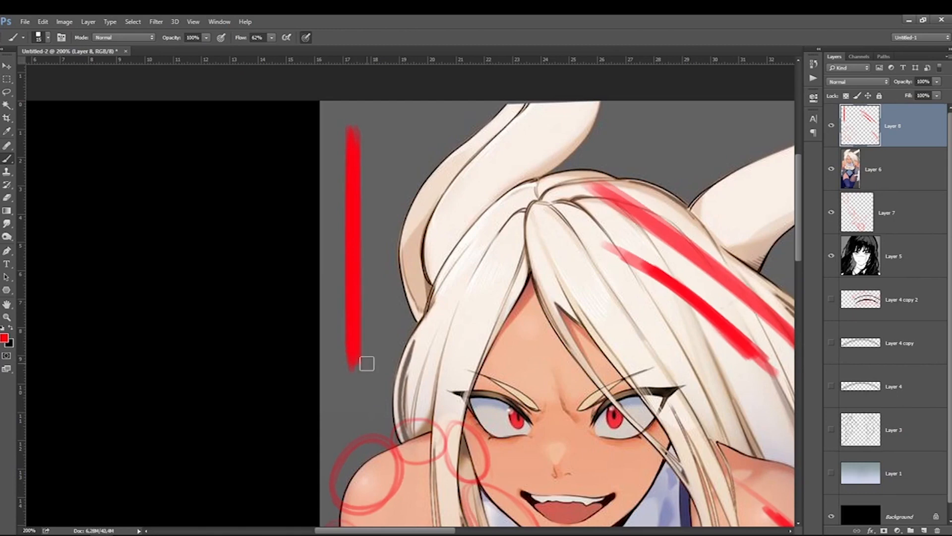
Step: Hide Layer 8, the two reference illustrations and Layer 7, and show Layer 3 and Layer 1 with the sketched figures and gradient background
key("ctrl+0")
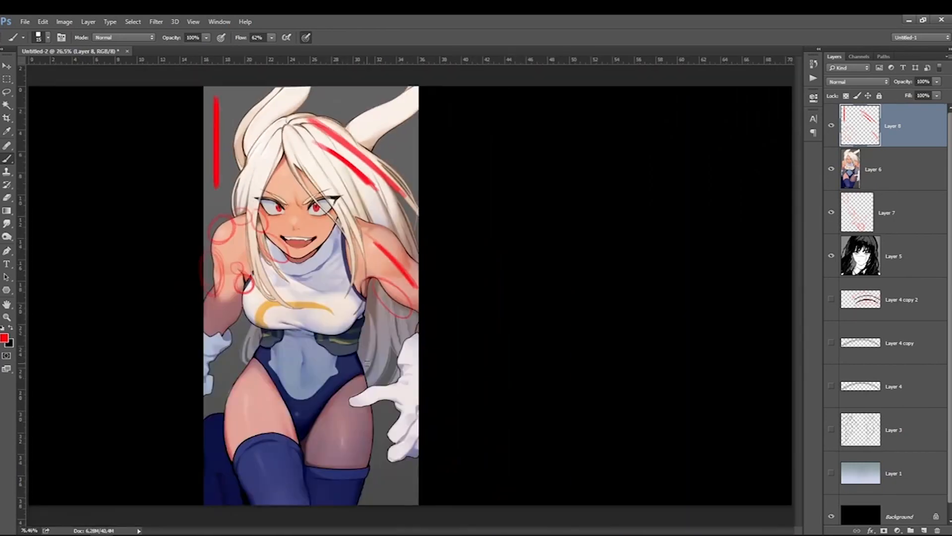
left_click(831, 127)
left_click(846, 169)
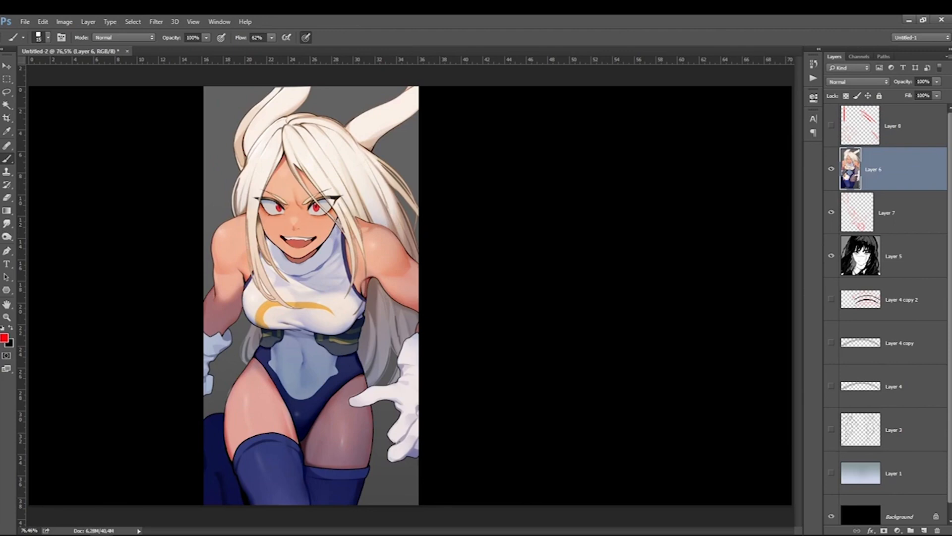
key("ctrl+comma")
left_click(832, 213)
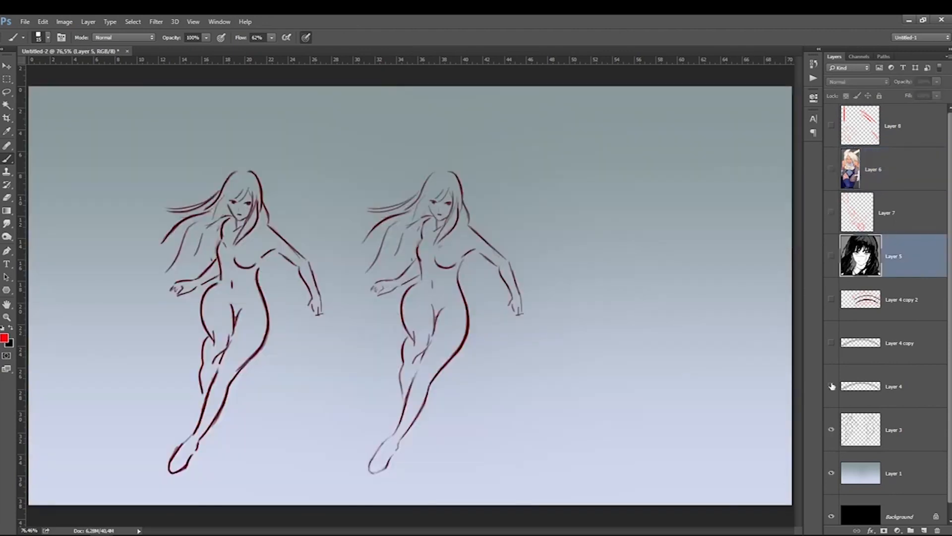
Step: Show Layer 4, Layer 4 copy and Layer 4 copy 2 with the arc examples, and delete these three layers
left_click(831, 387)
left_click(832, 343)
left_click(831, 300)
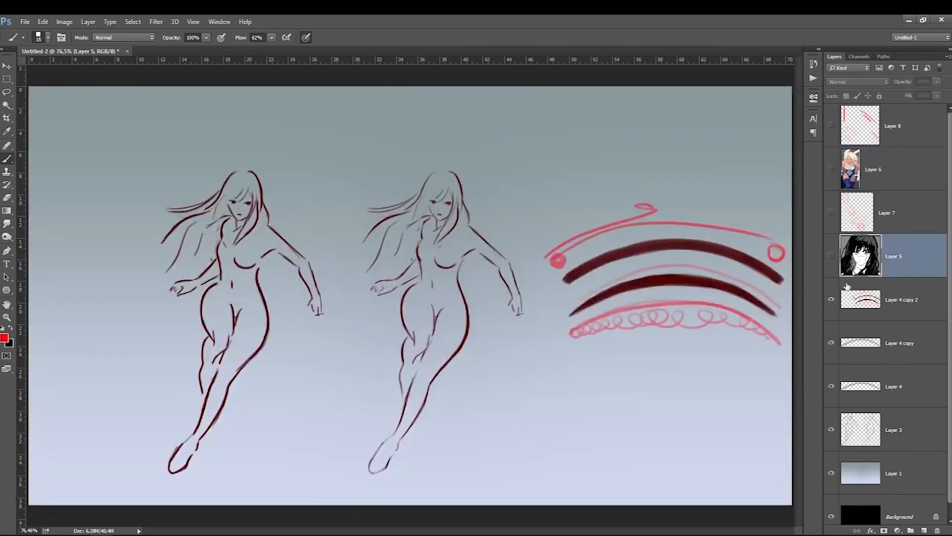
left_click(867, 300)
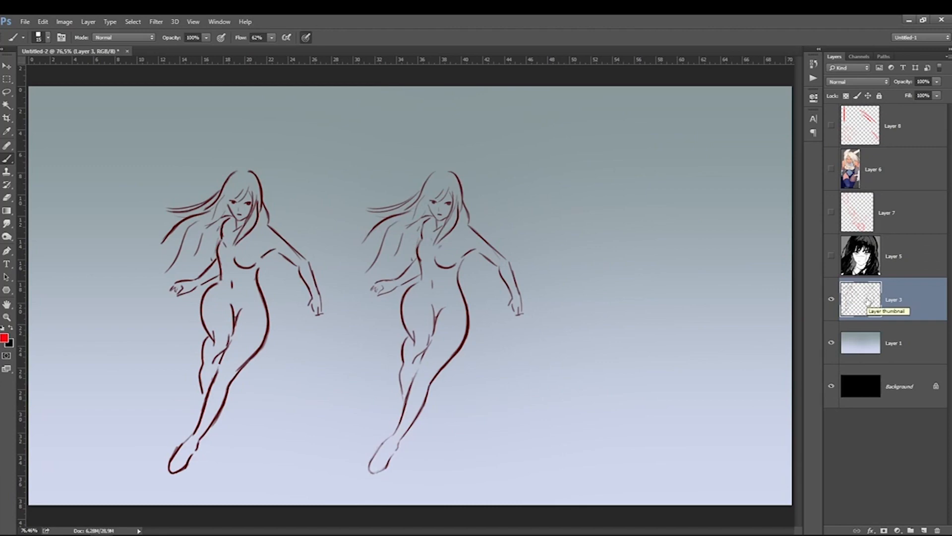
Step: Examine the contour thickness of the two sketched figures up close at 200%
left_click(304, 322, "ctrl")
left_click(304, 323, "ctrl")
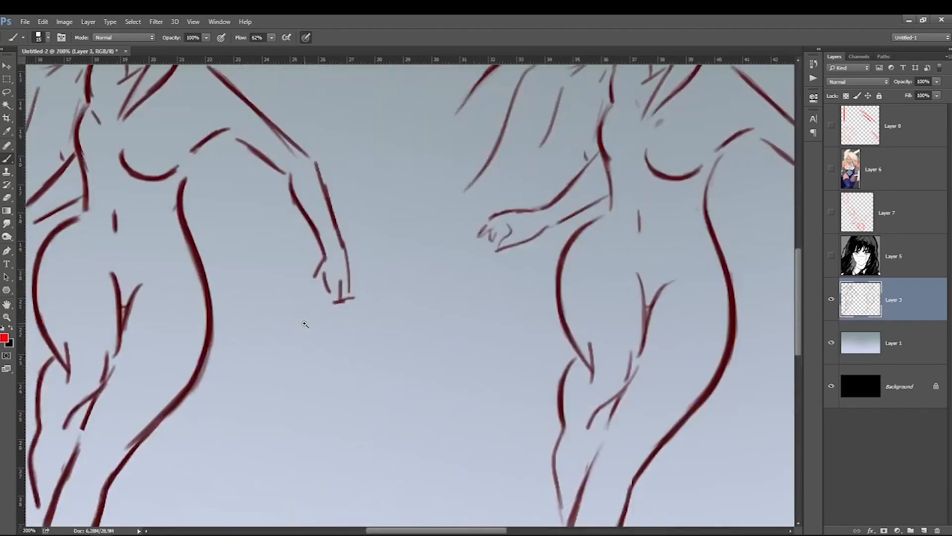
left_click_drag(568, 316, 448, 450)
left_click_drag(516, 330, 466, 386)
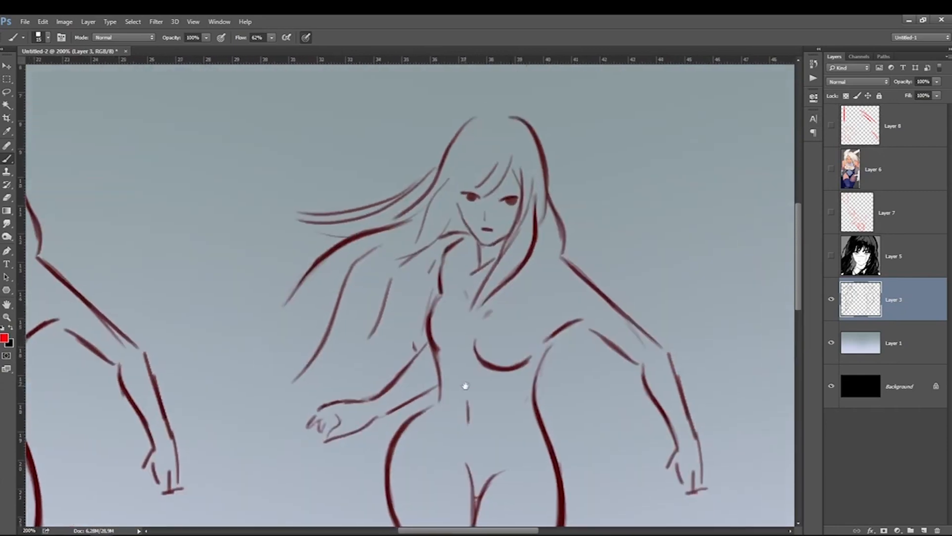
left_click_drag(466, 530, 409, 529)
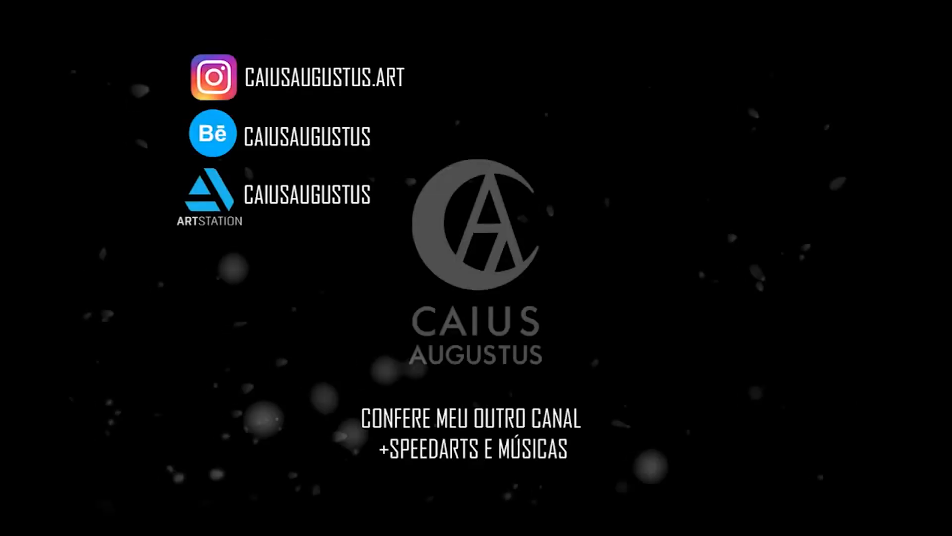